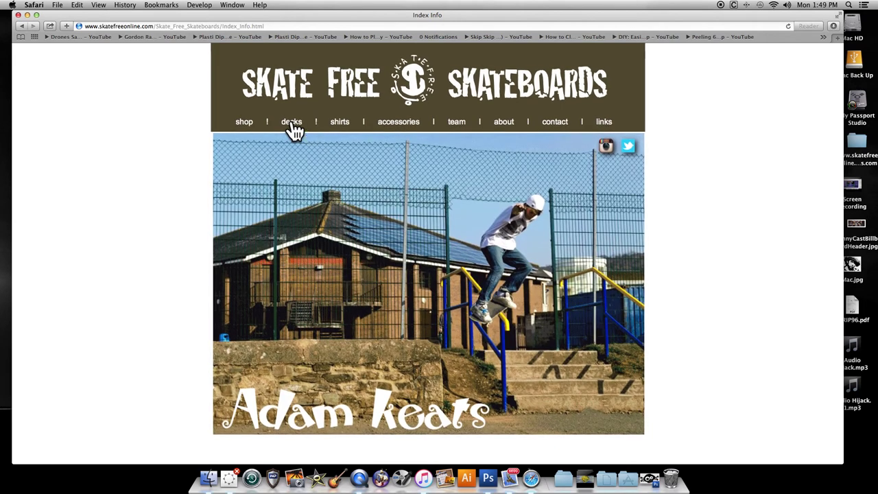
Open the decks page of the Skate Free Skateboards site and look through the deck designs.
{"action": "left_click", "coordinate": [292, 124]}
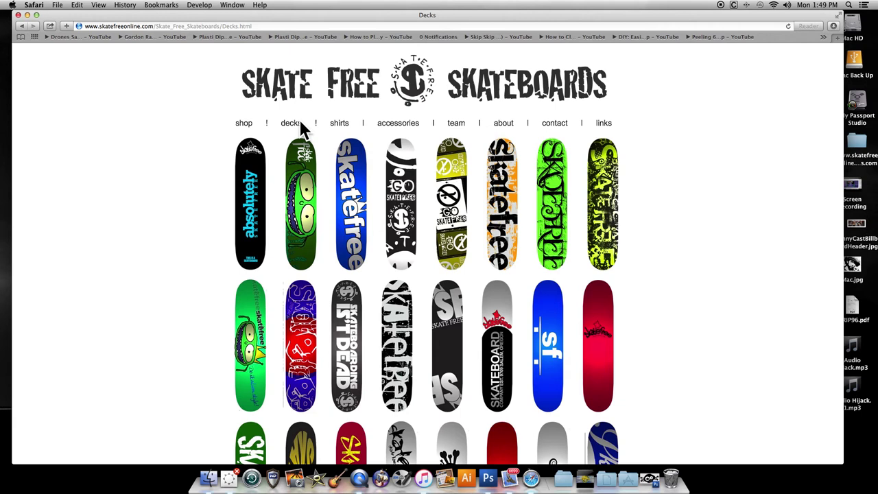
{"action": "scroll", "coordinate": [348, 169], "scroll_direction": "down", "scroll_amount": 3}
{"action": "scroll", "coordinate": [348, 168], "scroll_direction": "down", "scroll_amount": 6}
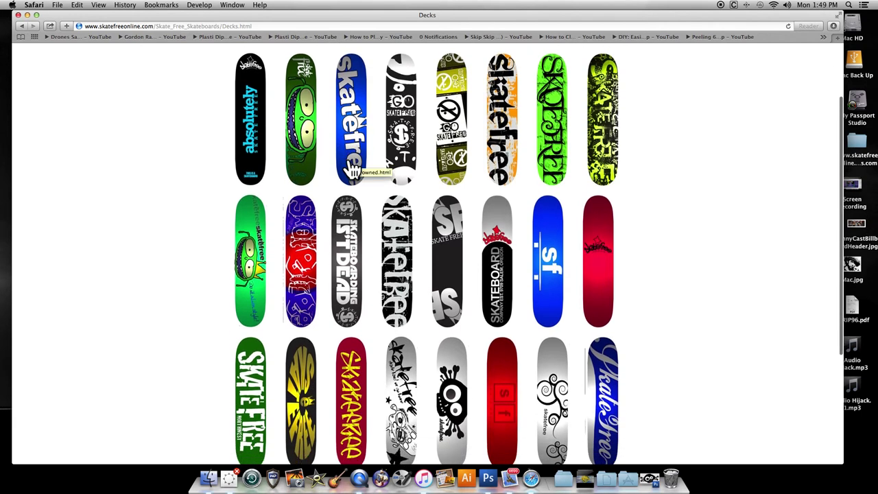
{"action": "scroll", "coordinate": [348, 161], "scroll_direction": "down", "scroll_amount": 2}
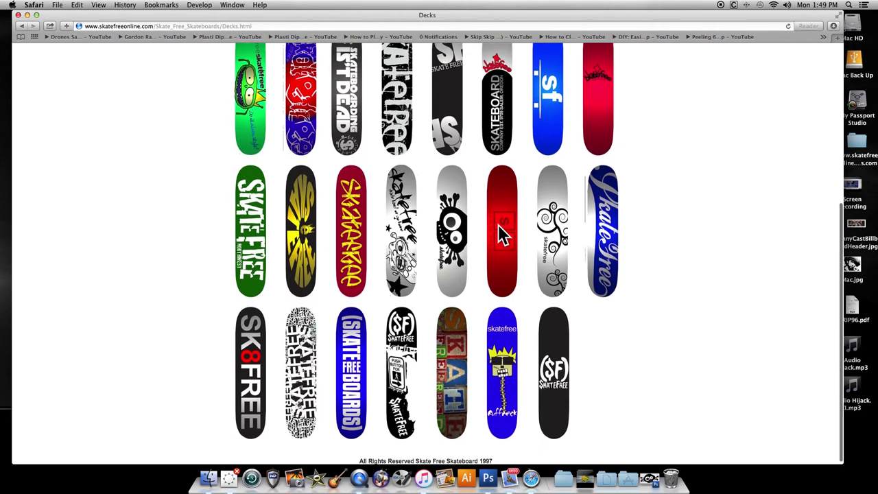
{"action": "scroll", "coordinate": [499, 229], "scroll_direction": "up", "scroll_amount": 6}
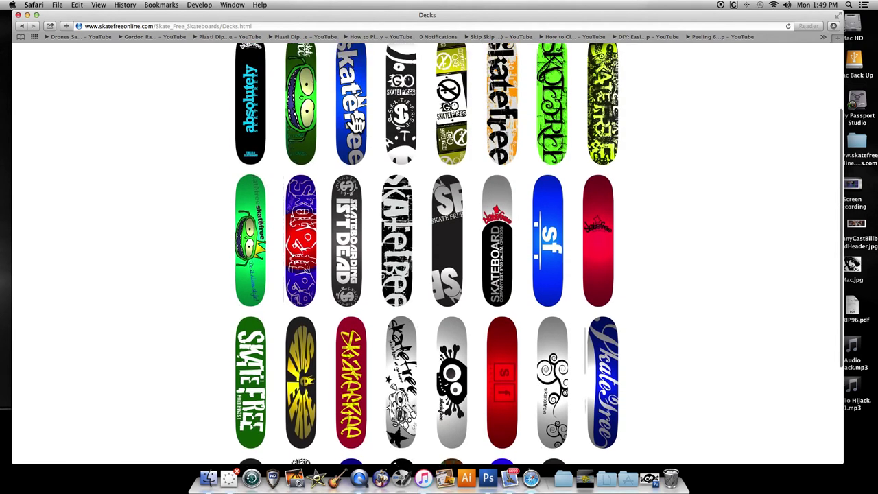
{"action": "scroll", "coordinate": [325, 122], "scroll_direction": "up", "scroll_amount": 2}
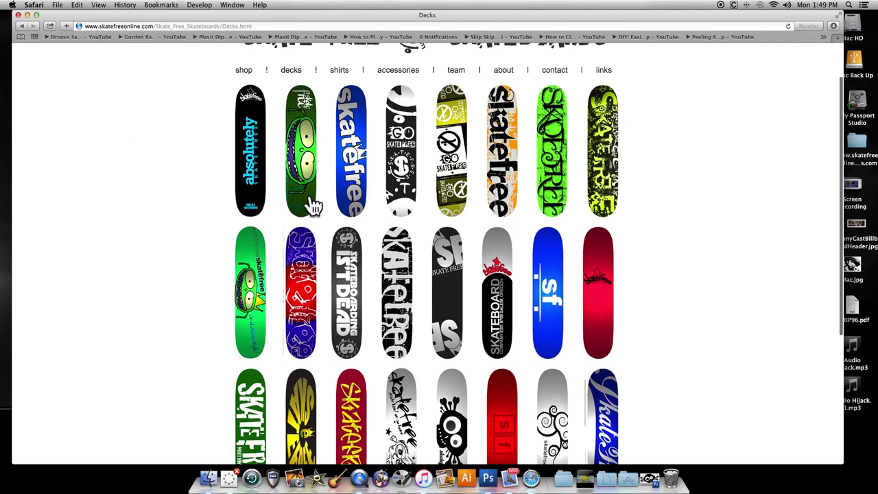
Open the black "absolutely" deck, review its colour variations, and close the browser window.
{"action": "left_click", "coordinate": [250, 199]}
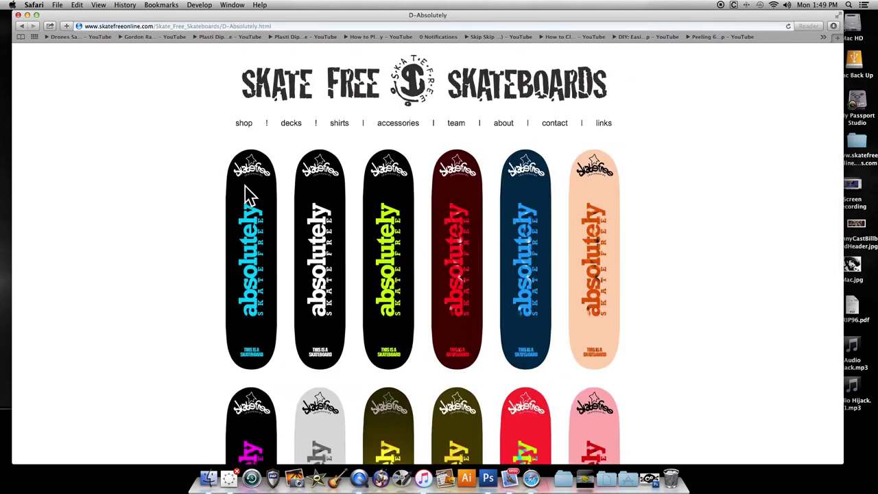
{"action": "scroll", "coordinate": [254, 186], "scroll_direction": "down", "scroll_amount": 5}
{"action": "scroll", "coordinate": [254, 182], "scroll_direction": "down", "scroll_amount": 9}
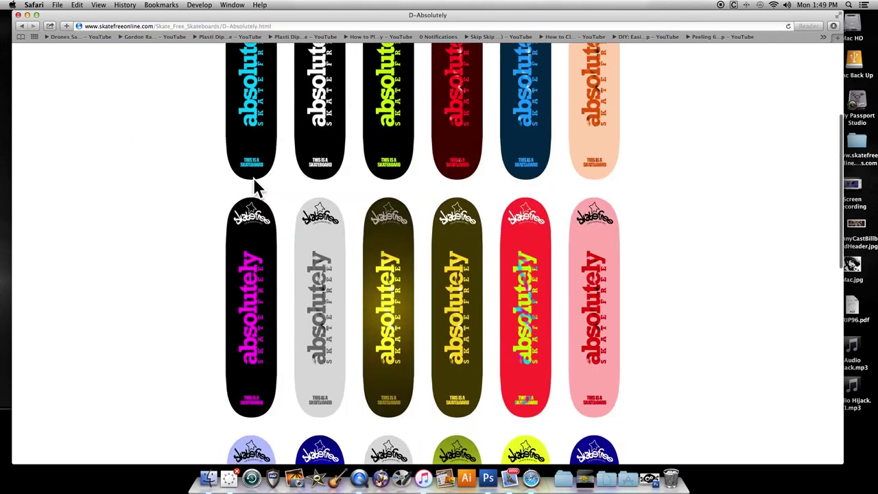
{"action": "scroll", "coordinate": [251, 180], "scroll_direction": "down", "scroll_amount": 3}
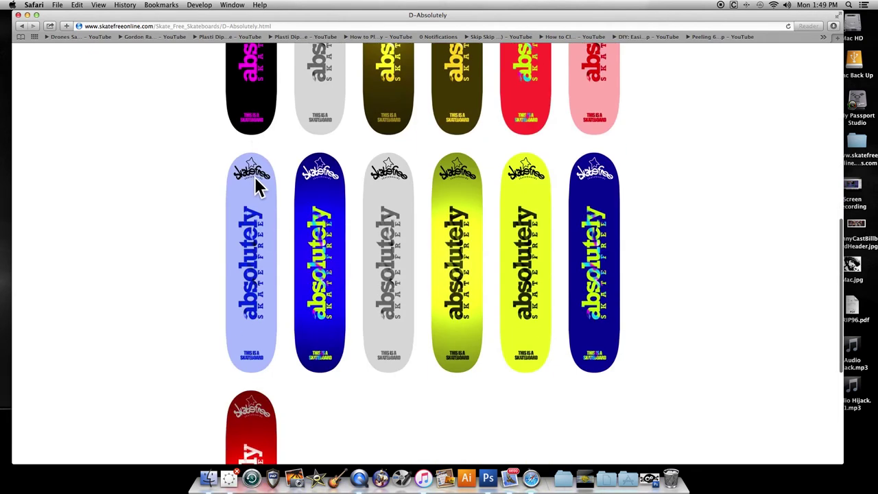
{"action": "scroll", "coordinate": [254, 185], "scroll_direction": "up", "scroll_amount": 15}
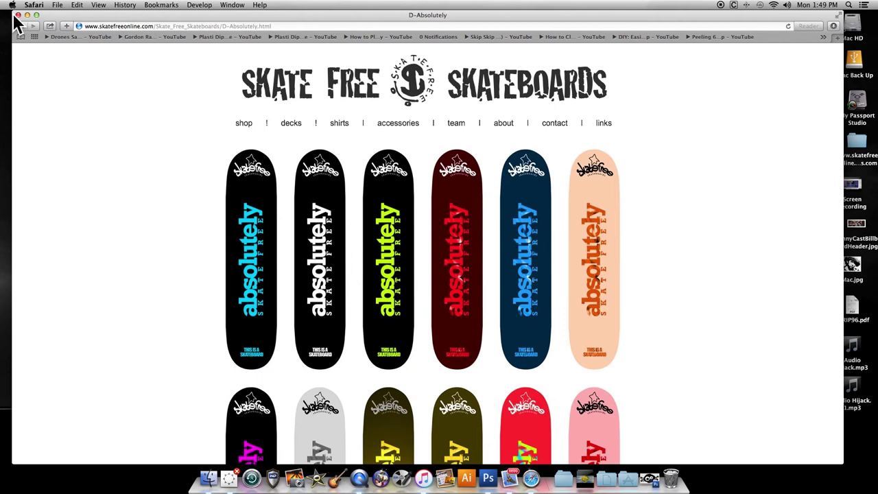
{"action": "left_click", "coordinate": [18, 15]}
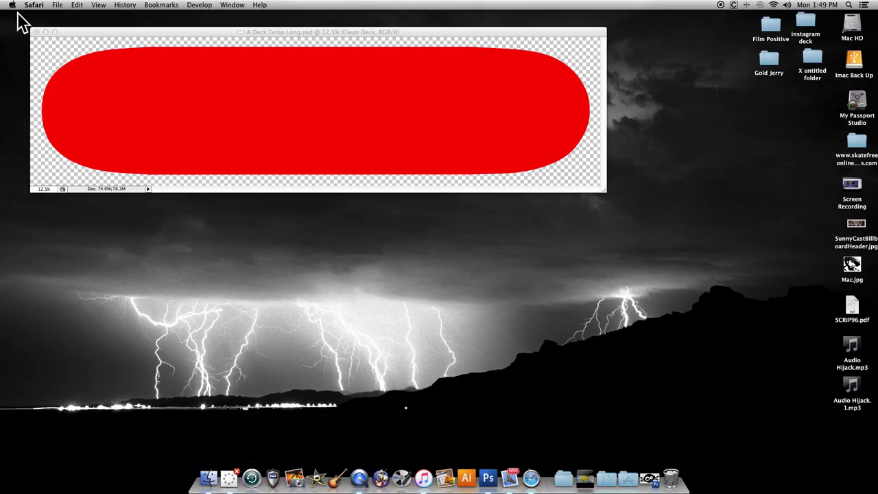
Switch to the deck template in Photoshop and toggle the Clean Deck layer to compare it with the Boxed Deck layer.
{"action": "left_click", "coordinate": [98, 31]}
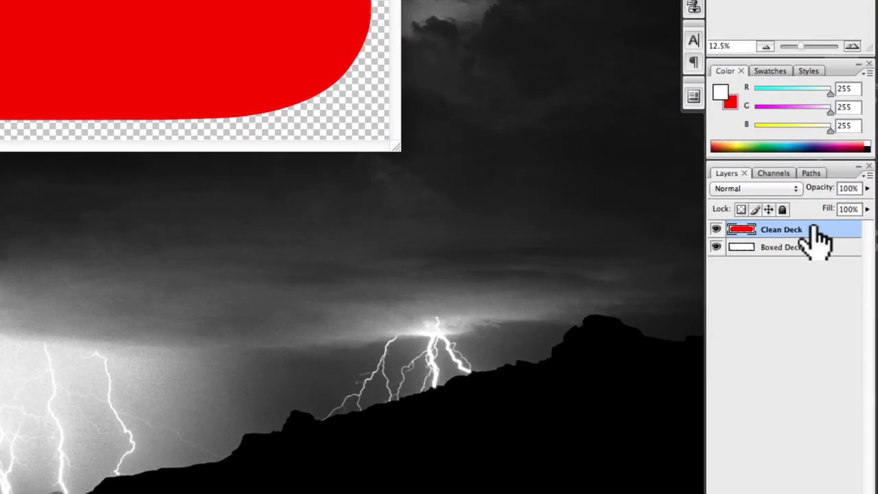
{"action": "left_click", "coordinate": [715, 229]}
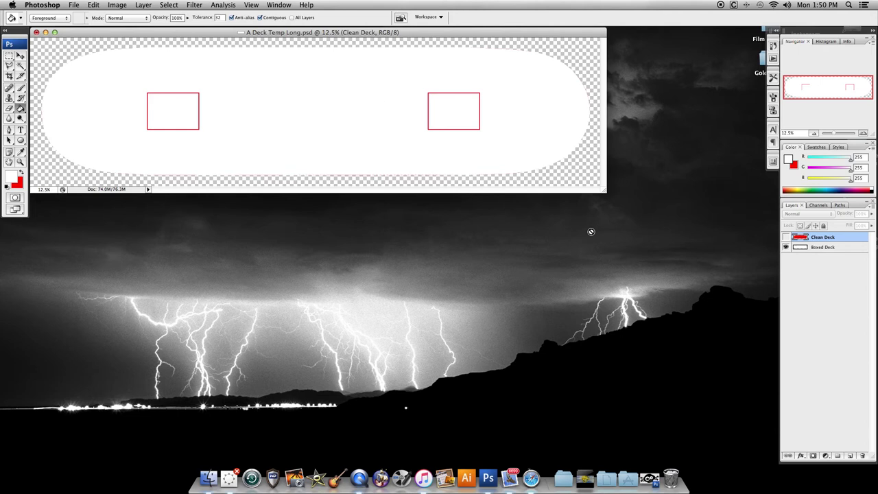
{"action": "left_click", "coordinate": [785, 237]}
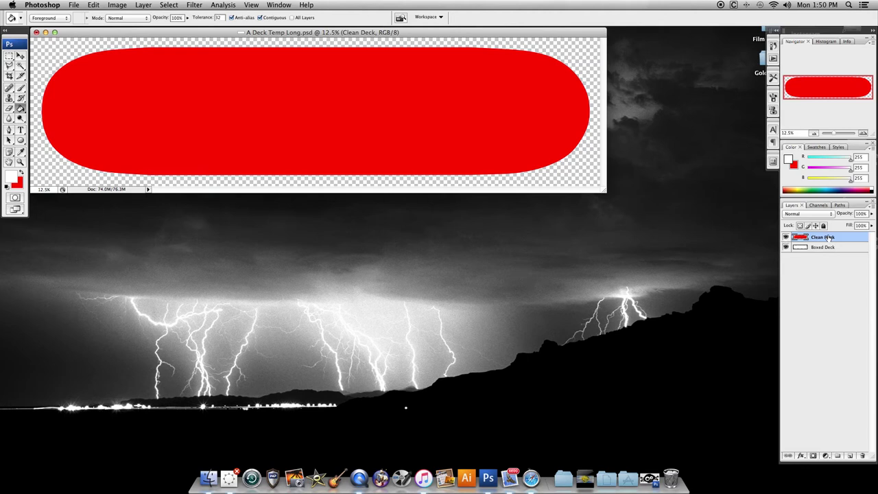
{"action": "left_click", "coordinate": [786, 237]}
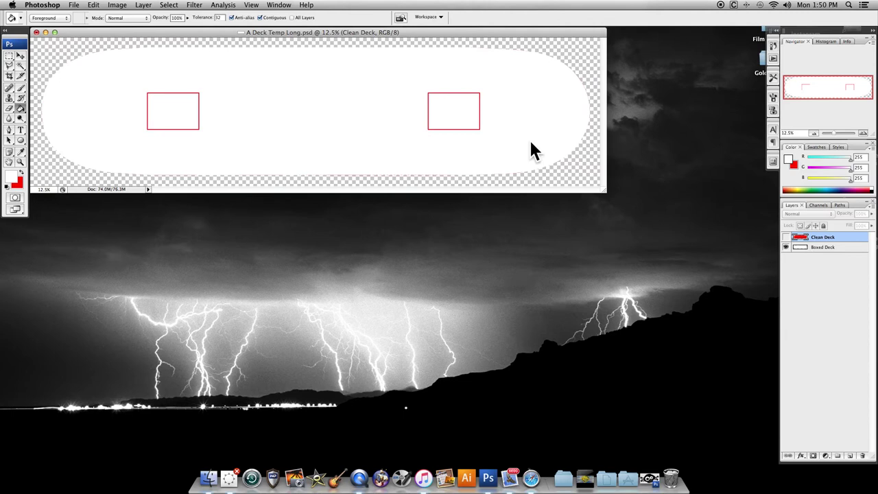
{"action": "left_click", "coordinate": [785, 237]}
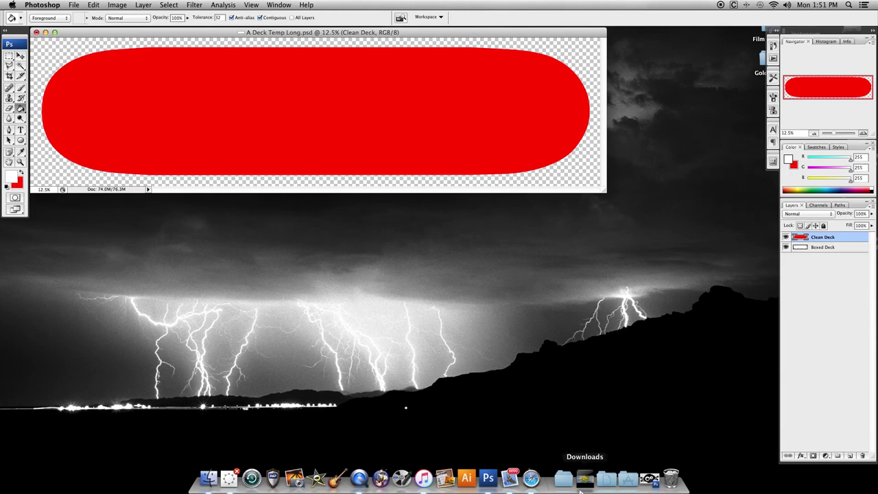
Restore the minimized Skull Over Deck Sticker document and copy its skull onto the middle of the deck template with the Move tool.
{"action": "left_click", "coordinate": [657, 479]}
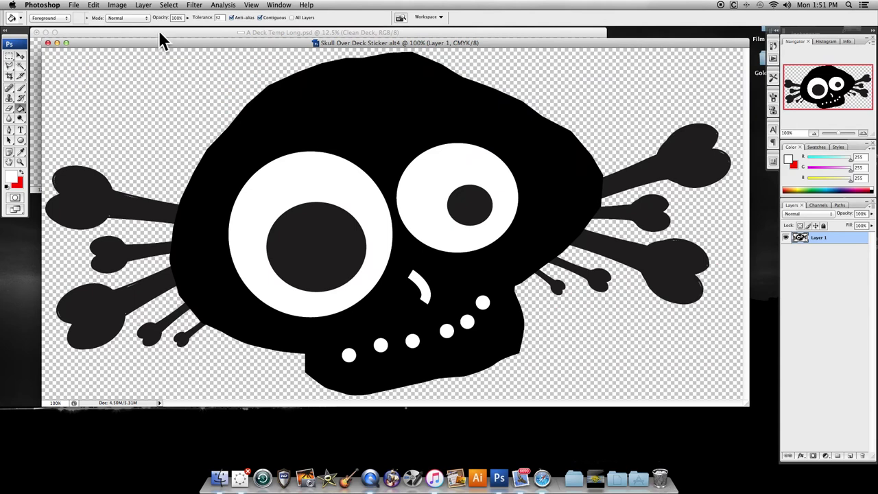
{"action": "left_click_drag", "start_coordinate": [105, 42], "coordinate": [102, 193]}
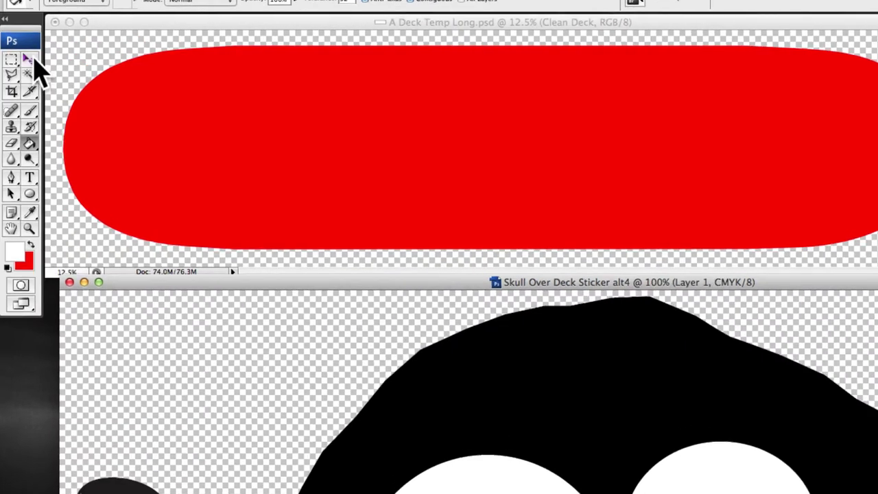
{"action": "left_click", "coordinate": [30, 60]}
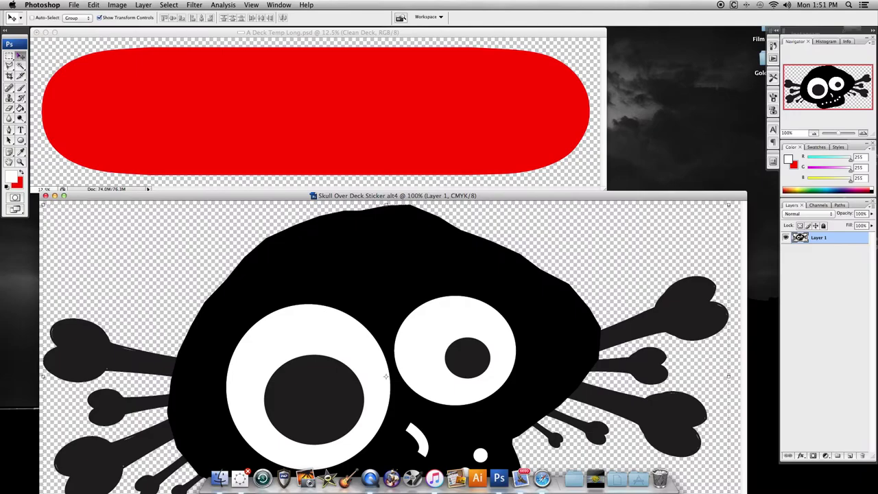
{"action": "left_click_drag", "start_coordinate": [319, 272], "coordinate": [317, 122]}
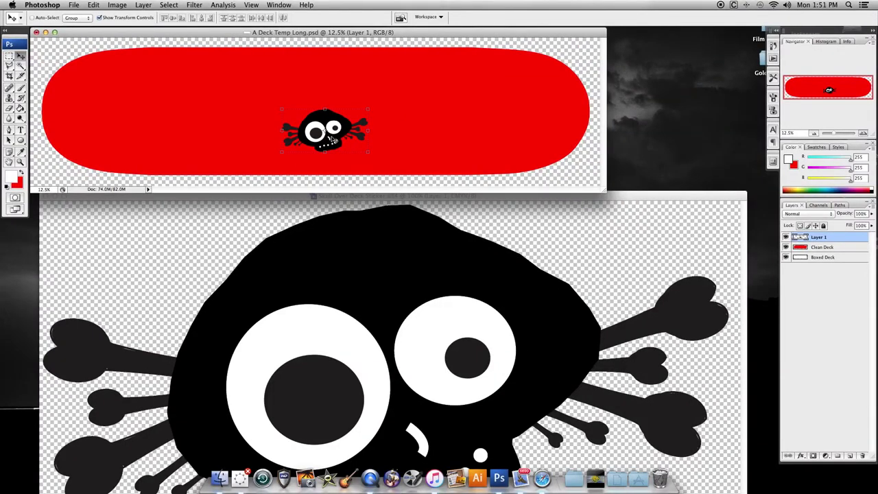
{"action": "mouse_move", "coordinate": [334, 126]}
{"action": "left_mouse_down"}
{"action": "mouse_move", "coordinate": [289, 115]}
{"action": "mouse_move", "coordinate": [323, 131]}
{"action": "mouse_move", "coordinate": [336, 118]}
{"action": "left_mouse_up"}
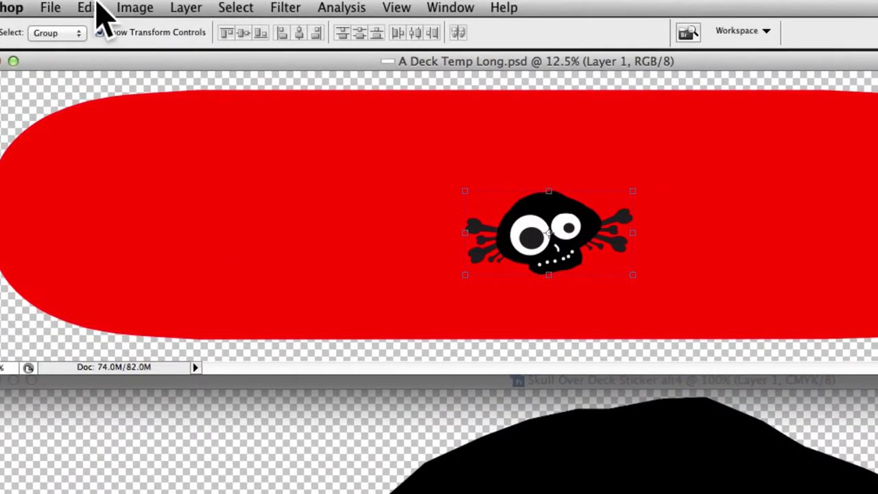
Enlarge the skull proportionally to about 373% with Free Transform and position it across the deck, slightly off centre.
{"action": "left_click", "coordinate": [93, 8]}
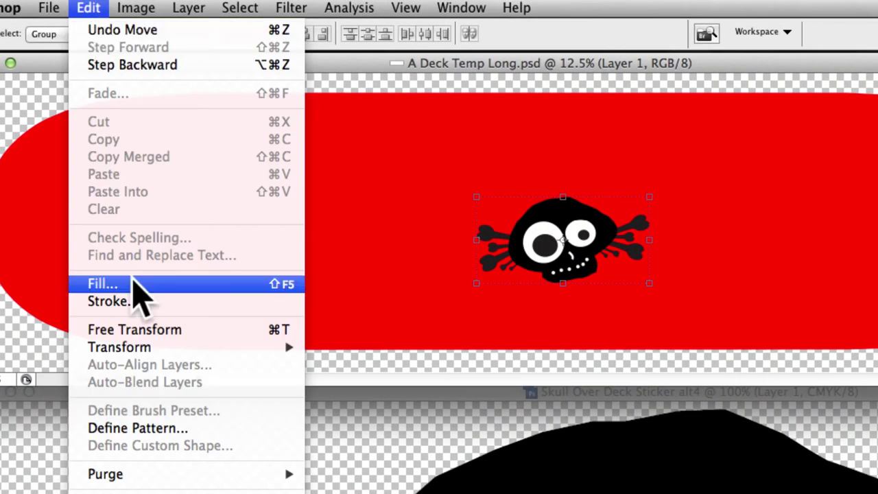
{"action": "left_click", "coordinate": [168, 325]}
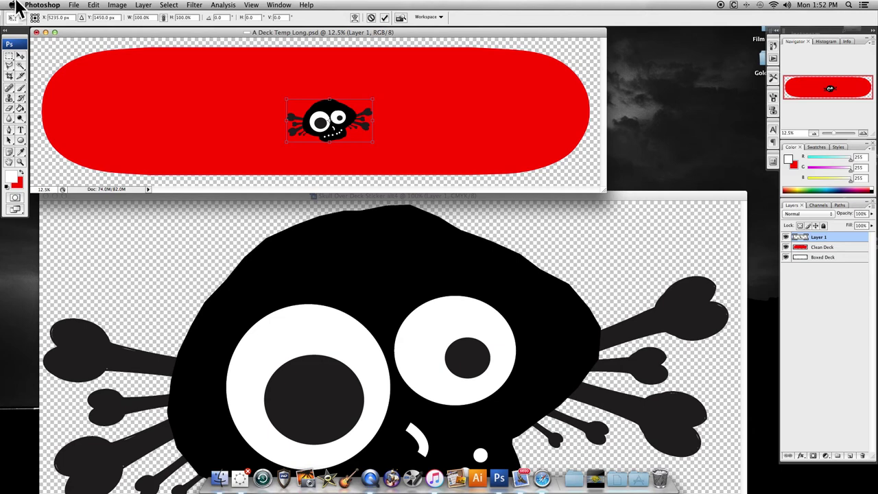
{"action": "left_click_drag", "start_coordinate": [370, 100], "coordinate": [541, 43]}
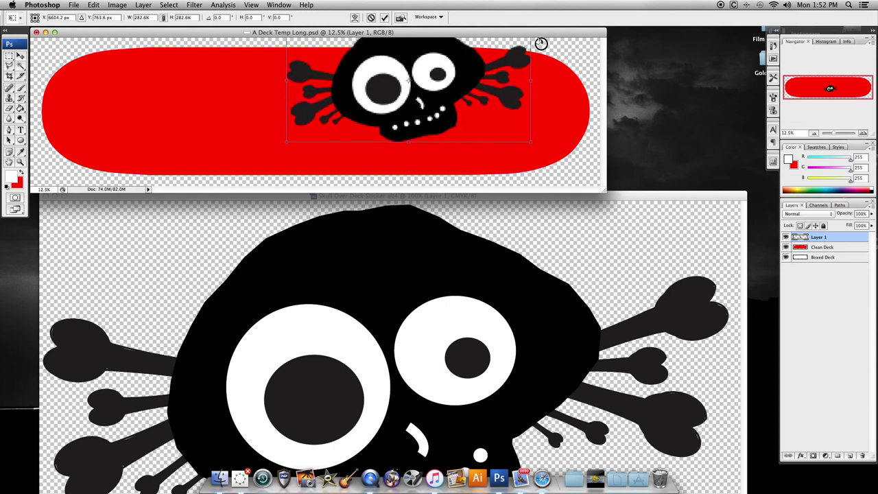
{"action": "left_click_drag", "start_coordinate": [415, 111], "coordinate": [335, 169]}
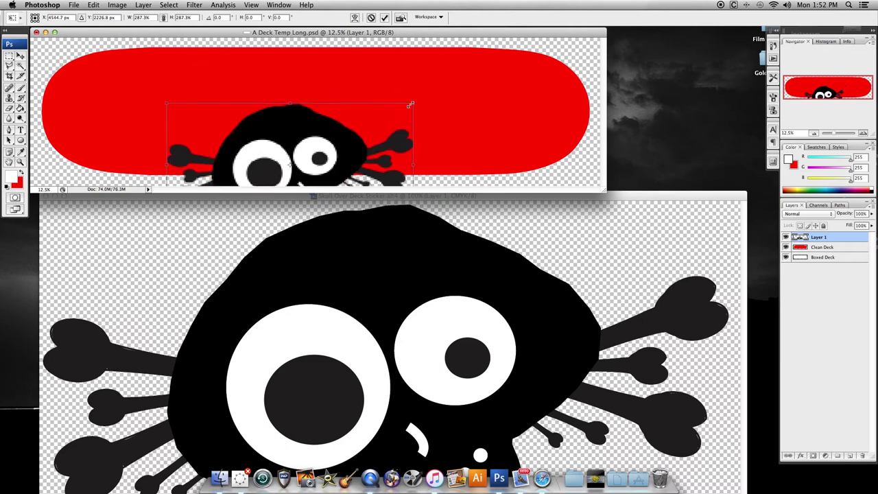
{"action": "left_click_drag", "start_coordinate": [416, 103], "coordinate": [487, 66]}
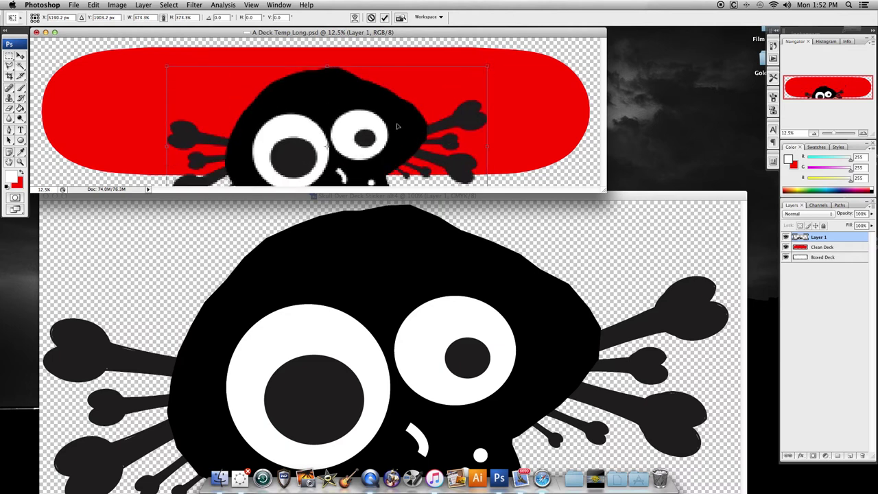
{"action": "left_click_drag", "start_coordinate": [376, 150], "coordinate": [355, 115]}
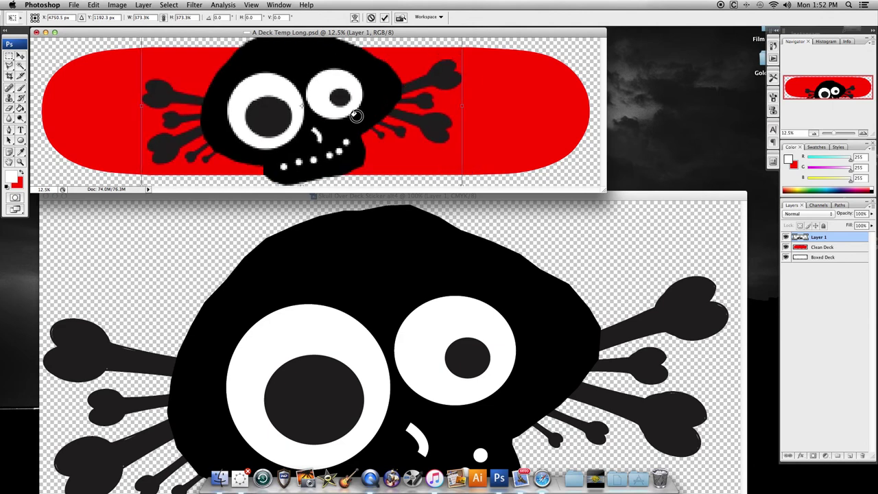
{"action": "left_click_drag", "start_coordinate": [356, 115], "coordinate": [337, 120]}
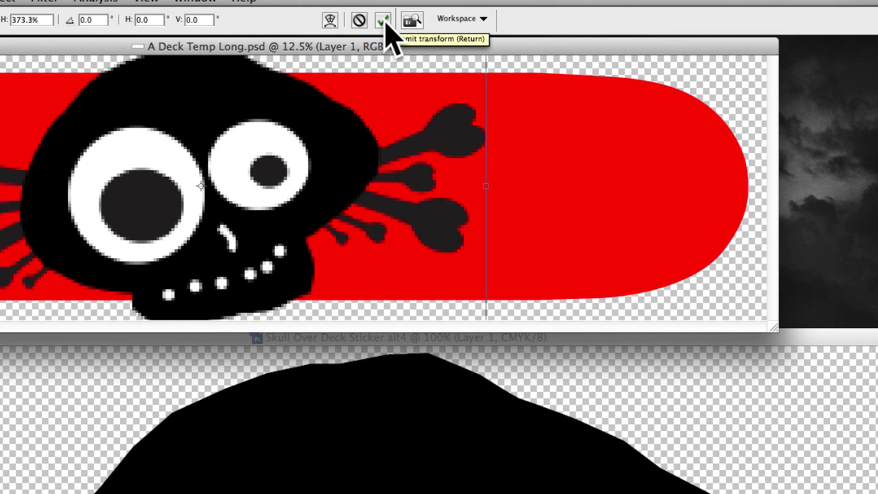
{"action": "left_click", "coordinate": [384, 22]}
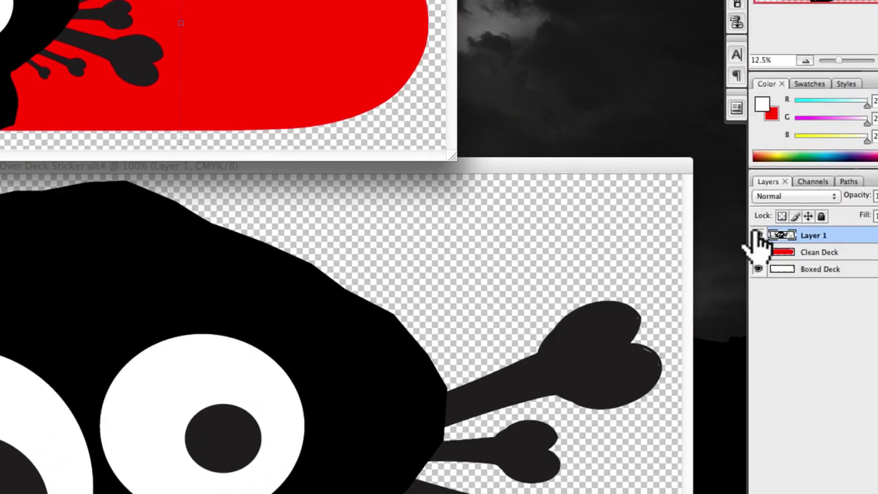
Toggle the visibility of Layer 1 and Clean Deck to check the skull against the boxes on the Boxed Deck layer.
{"action": "left_click", "coordinate": [757, 235]}
{"action": "left_click", "coordinate": [757, 235]}
{"action": "left_click", "coordinate": [757, 235]}
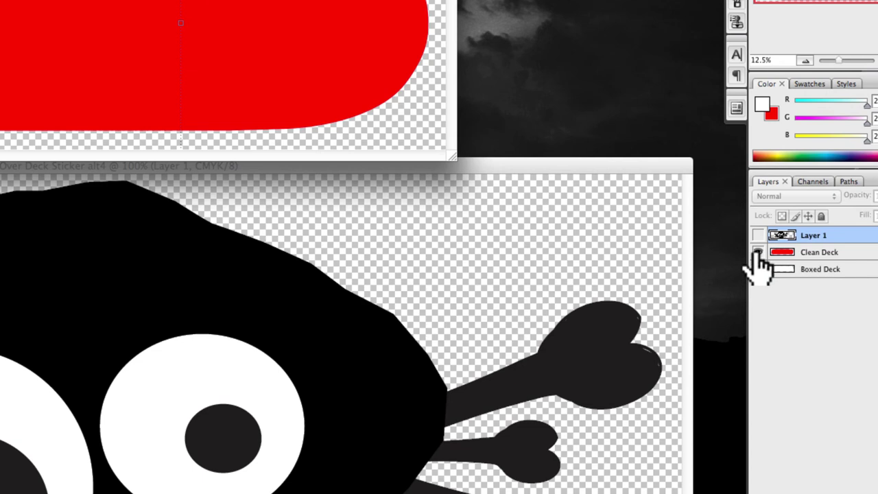
{"action": "left_click", "coordinate": [757, 252]}
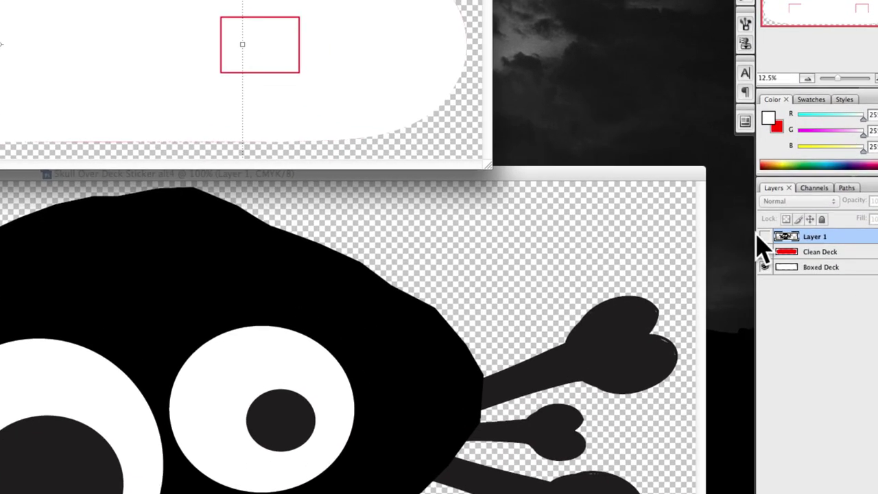
{"action": "left_click", "coordinate": [763, 237]}
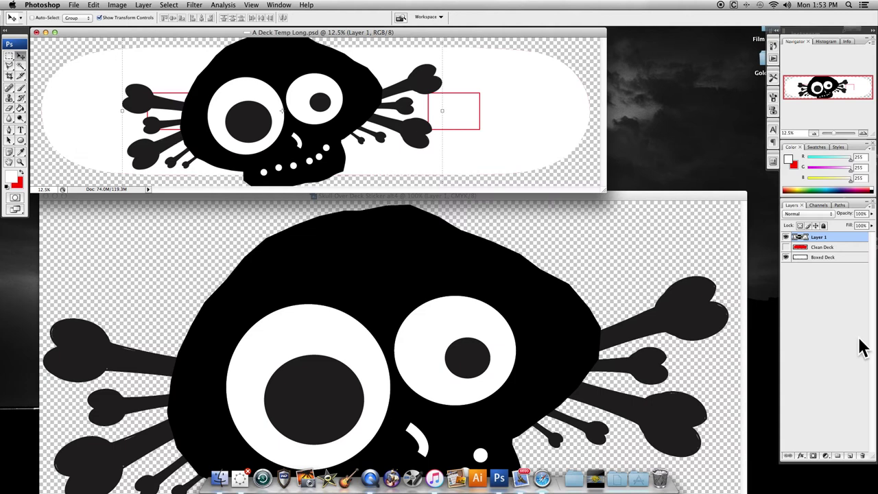
{"action": "left_click", "coordinate": [785, 247]}
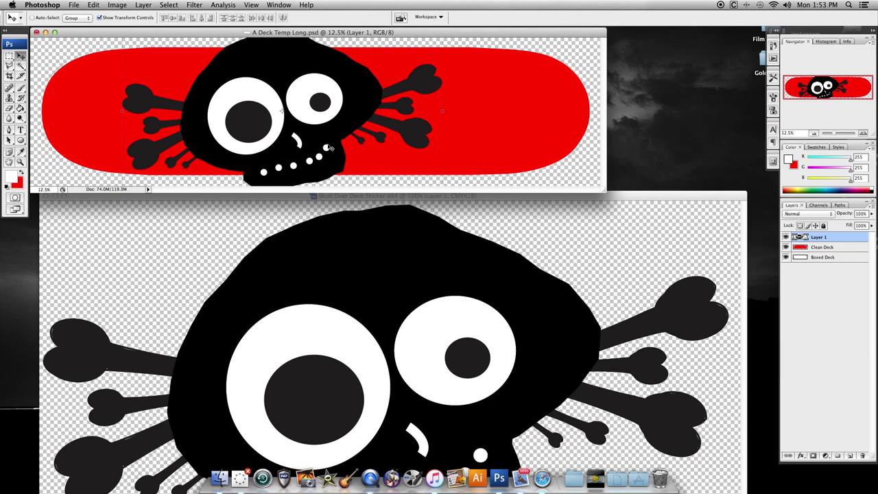
Close the Skull Over Deck Sticker document, leaving only the deck template open.
{"action": "left_click", "coordinate": [96, 270]}
{"action": "left_click", "coordinate": [54, 196]}
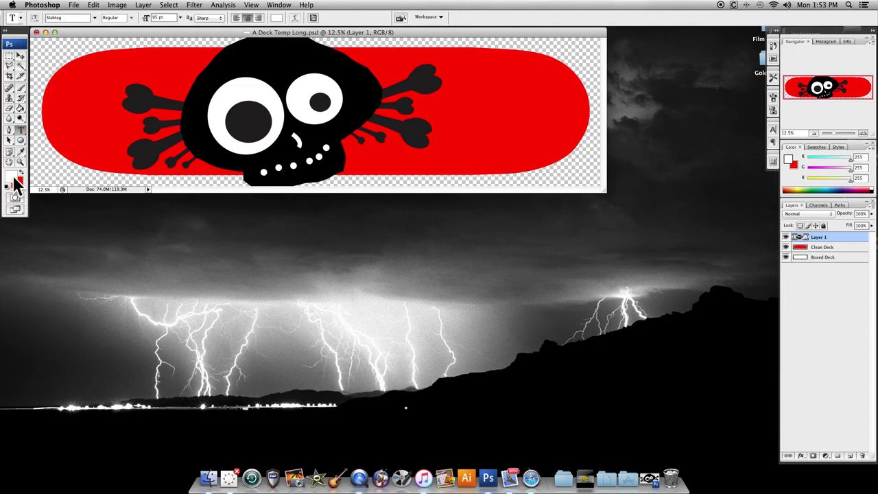
Set the foreground colour to a rich black with cyan, magenta and yellow each at 100% plus a high black value.
{"action": "left_click", "coordinate": [13, 179]}
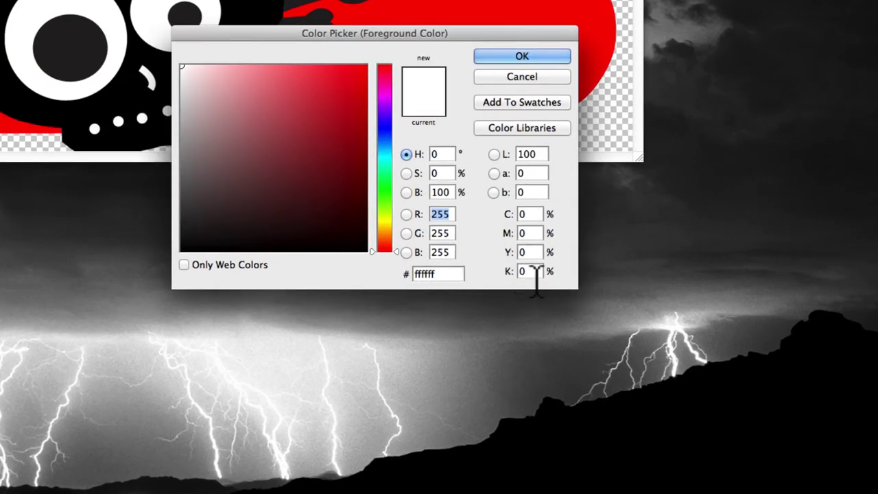
{"action": "left_click_drag", "start_coordinate": [508, 282], "coordinate": [631, 270]}
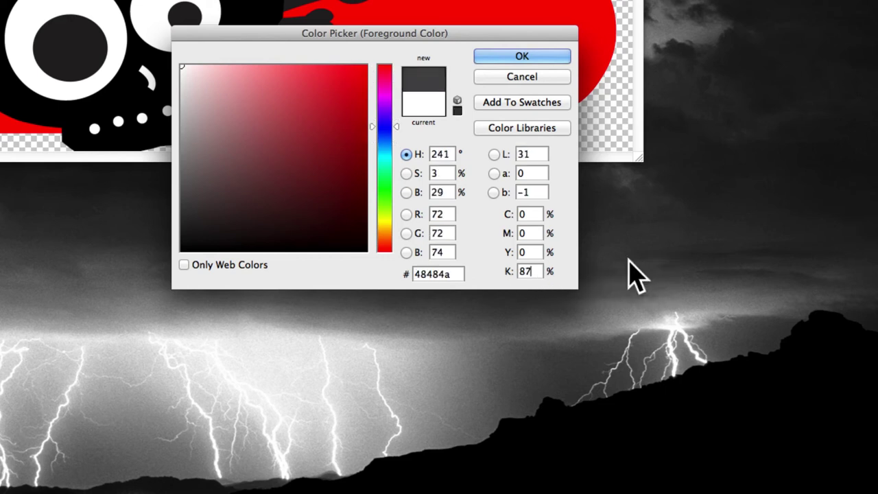
{"action": "left_click_drag", "start_coordinate": [513, 261], "coordinate": [649, 266]}
{"action": "left_click_drag", "start_coordinate": [514, 236], "coordinate": [642, 235]}
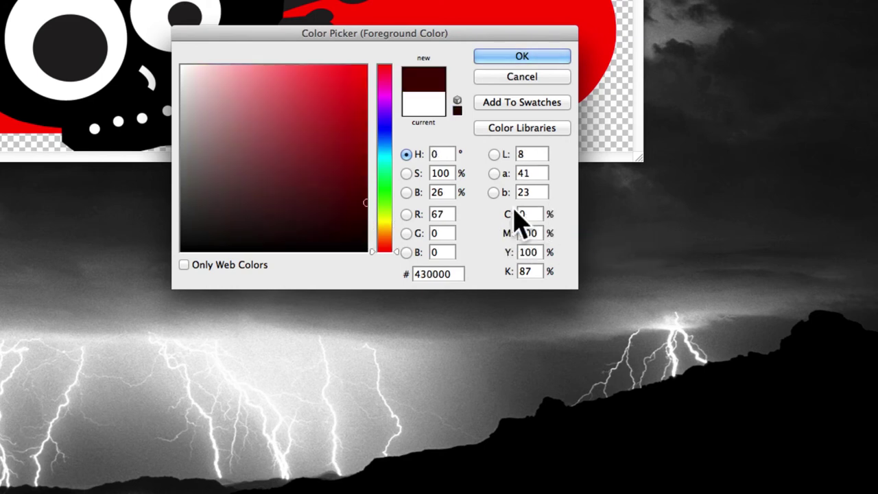
{"action": "left_click_drag", "start_coordinate": [506, 220], "coordinate": [648, 227]}
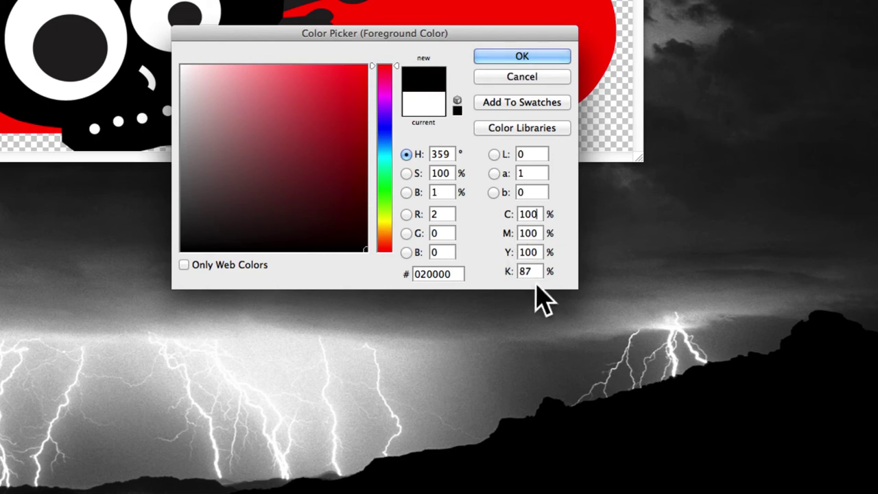
{"action": "left_click_drag", "start_coordinate": [514, 283], "coordinate": [587, 288]}
{"action": "left_click", "coordinate": [522, 57]}
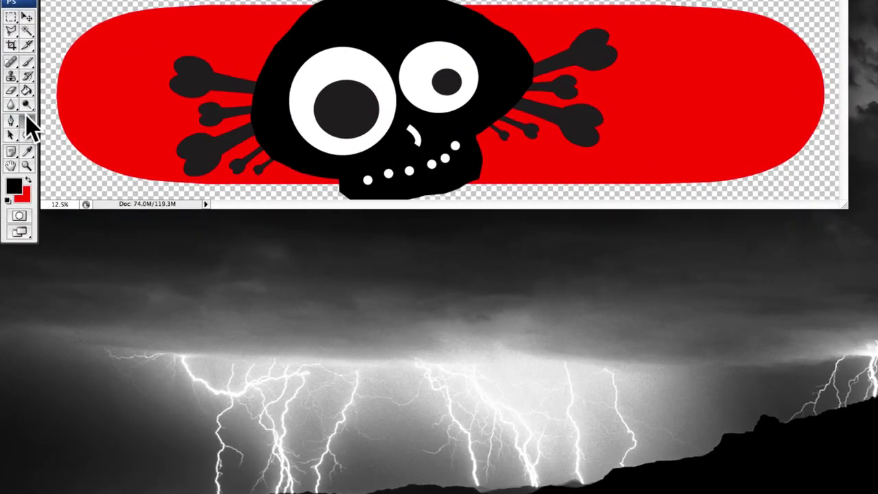
Add the text "SkateFree" in Slabtag at 95 pt on the deck beside the skull's jaw with the Type tool.
{"action": "left_click", "coordinate": [28, 120]}
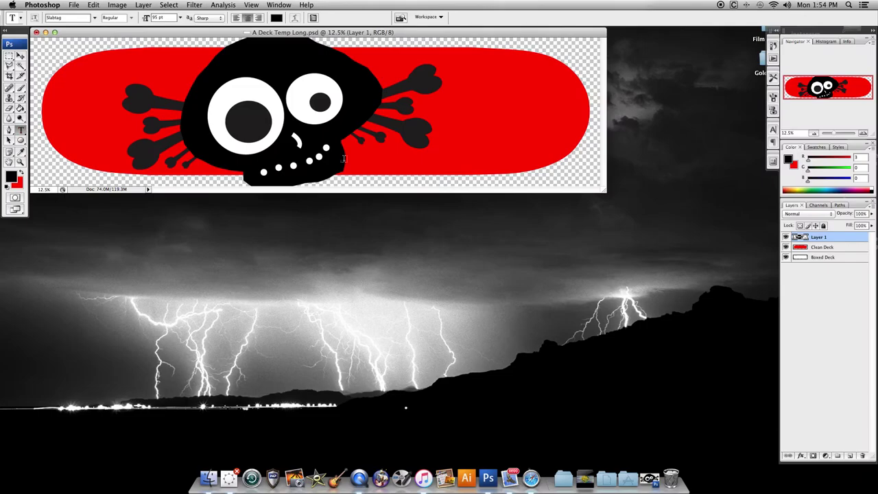
{"action": "left_click", "coordinate": [380, 161]}
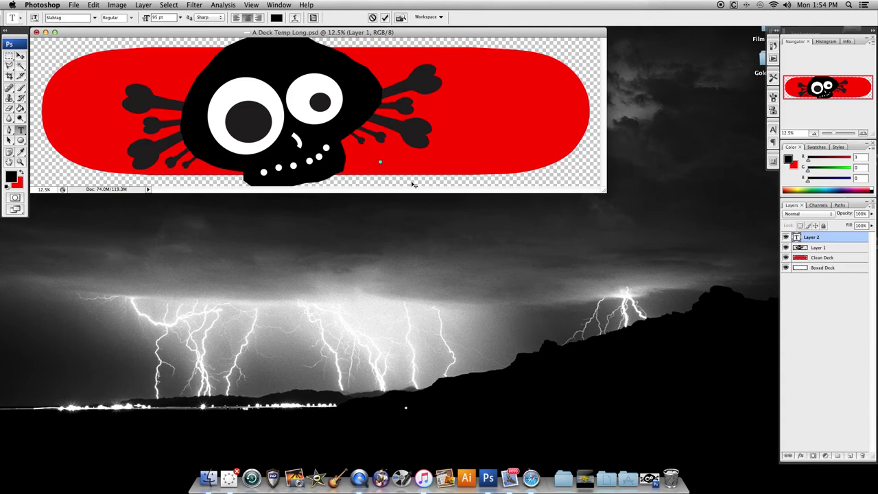
{"action": "type", "text": "SkateFree"}
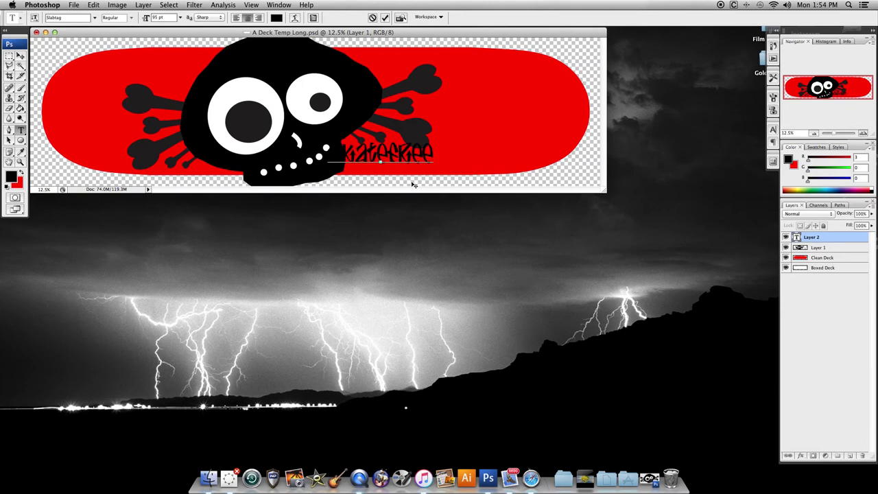
Move the SkateFree text off the skull with Free Transform and the Move tool, onto the empty red area beyond the bones.
{"action": "left_click", "coordinate": [20, 56]}
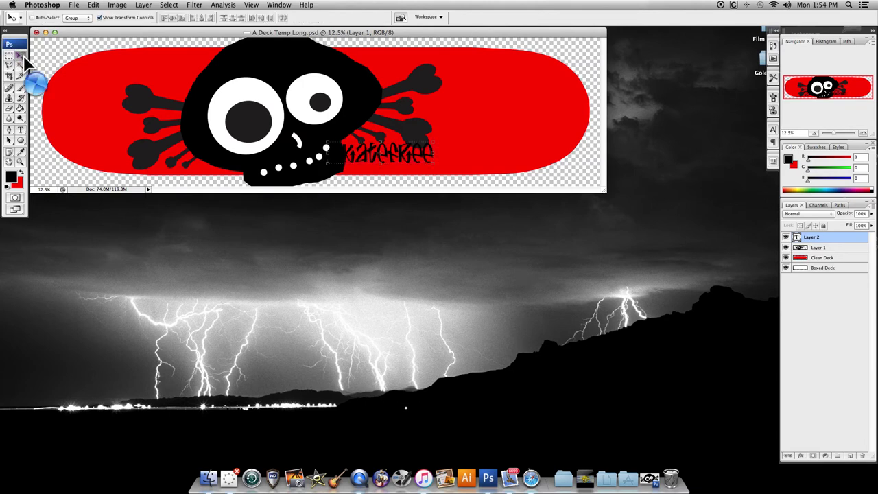
{"action": "key", "text": "super+t"}
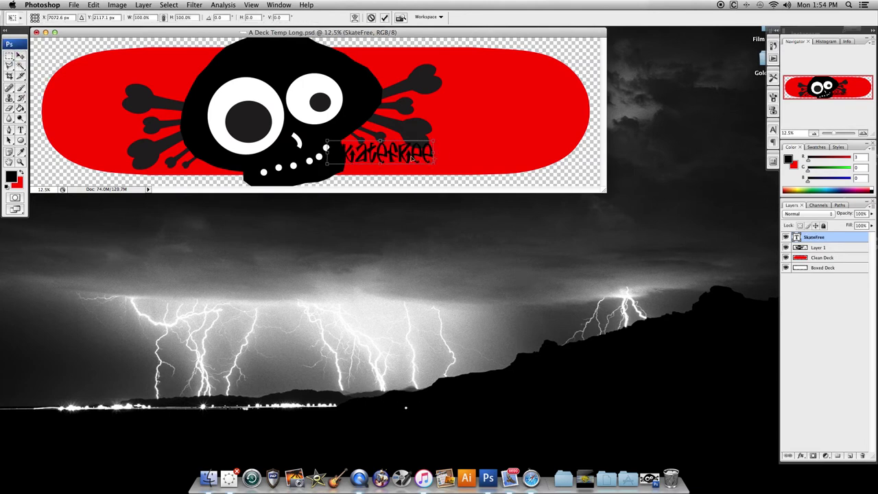
{"action": "left_click_drag", "start_coordinate": [401, 149], "coordinate": [427, 172]}
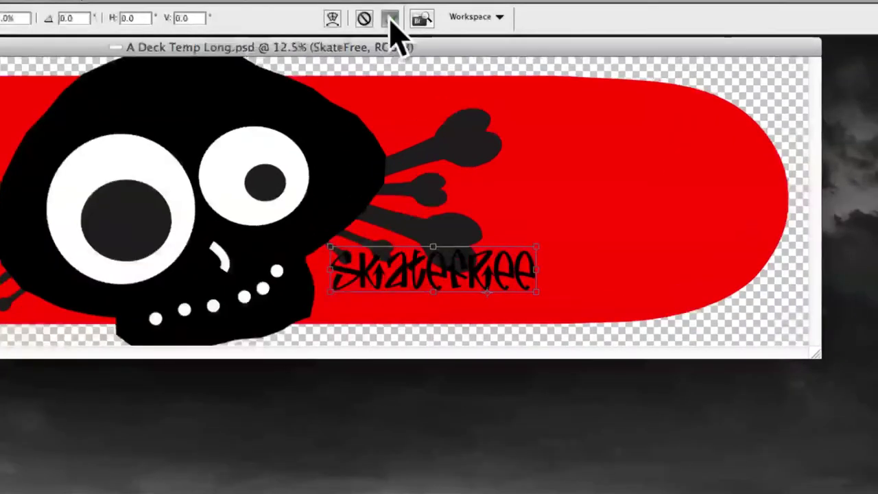
{"action": "left_click", "coordinate": [388, 20]}
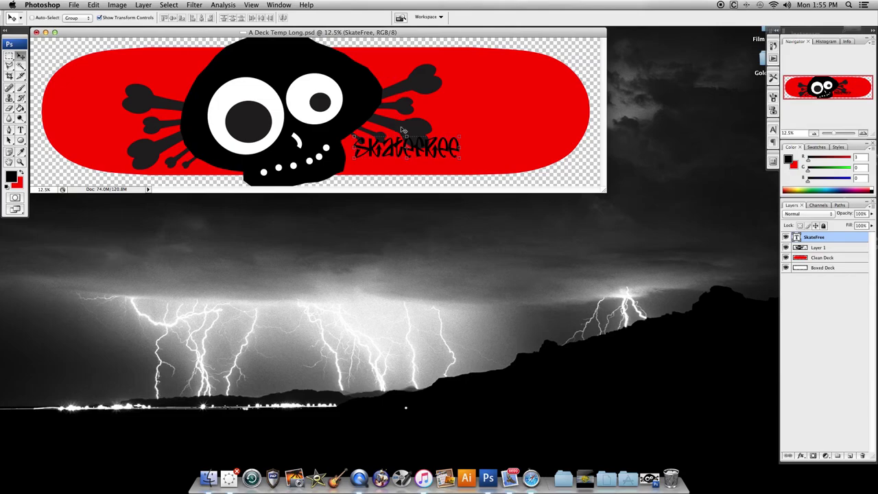
{"action": "left_click_drag", "start_coordinate": [399, 156], "coordinate": [488, 112]}
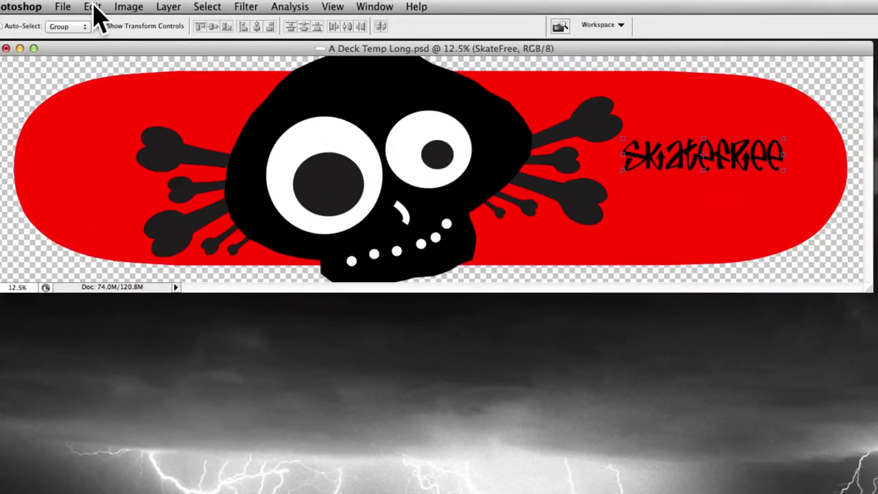
Enlarge the SkateFree text proportionally to about 149%, rotate it about 0.8°, and place it beside the jaw at the deck's lower edge.
{"action": "left_click", "coordinate": [94, 8]}
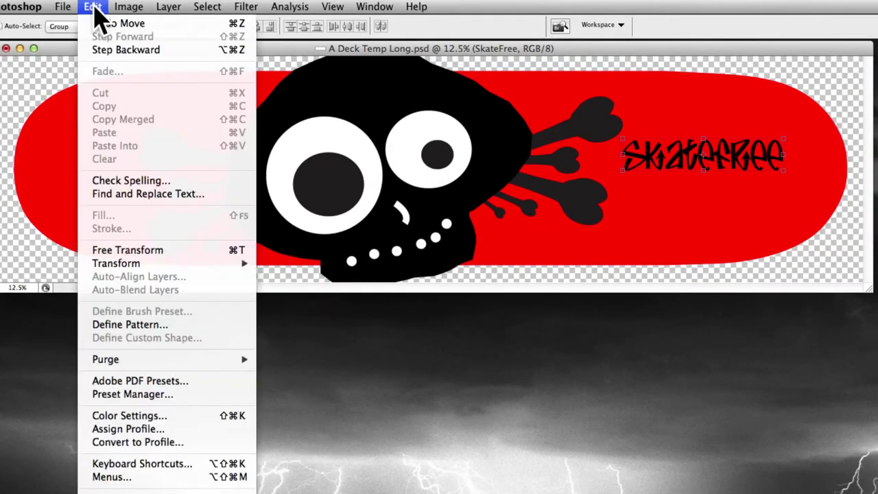
{"action": "left_click", "coordinate": [154, 251]}
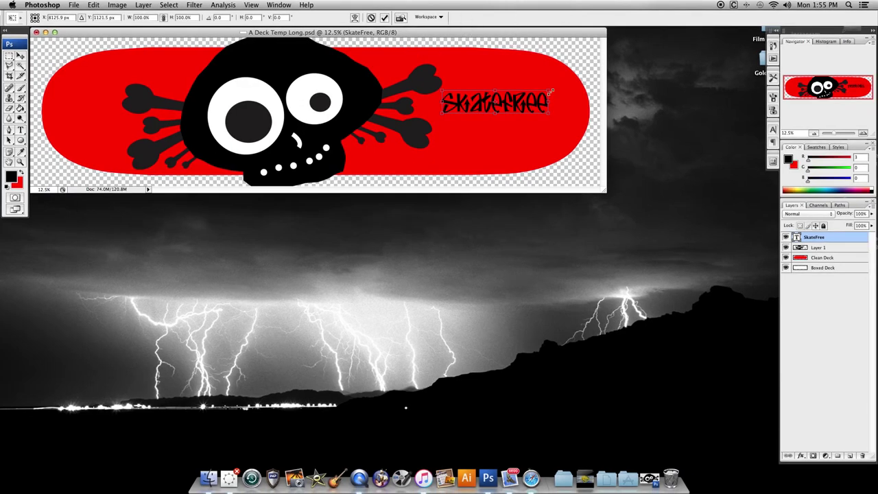
{"action": "left_click_drag", "start_coordinate": [551, 89], "coordinate": [601, 78]}
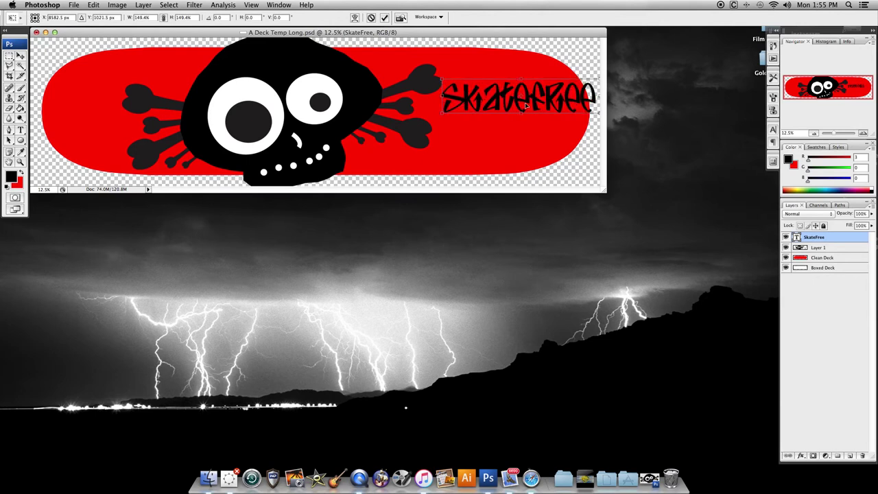
{"action": "left_click_drag", "start_coordinate": [526, 104], "coordinate": [437, 159]}
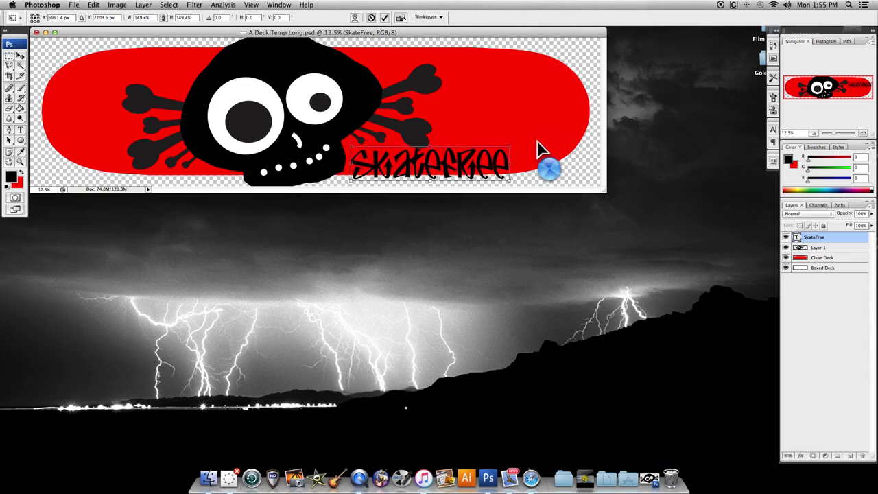
{"action": "mouse_move", "coordinate": [549, 140]}
{"action": "left_mouse_down"}
{"action": "mouse_move", "coordinate": [546, 121]}
{"action": "mouse_move", "coordinate": [541, 140]}
{"action": "left_mouse_up"}
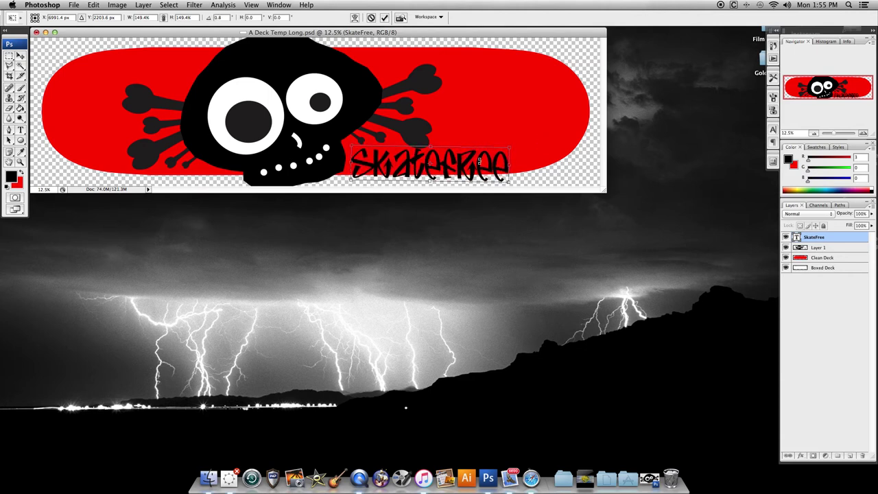
{"action": "left_click_drag", "start_coordinate": [462, 170], "coordinate": [457, 168]}
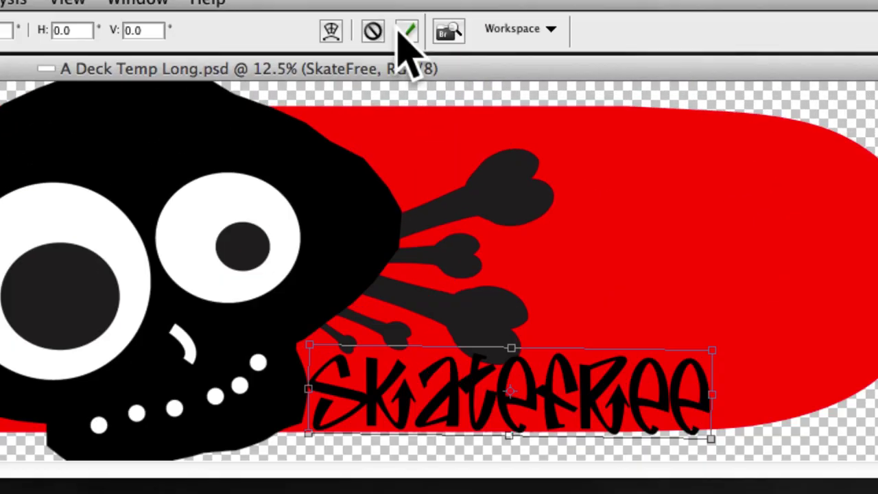
{"action": "left_click", "coordinate": [403, 29]}
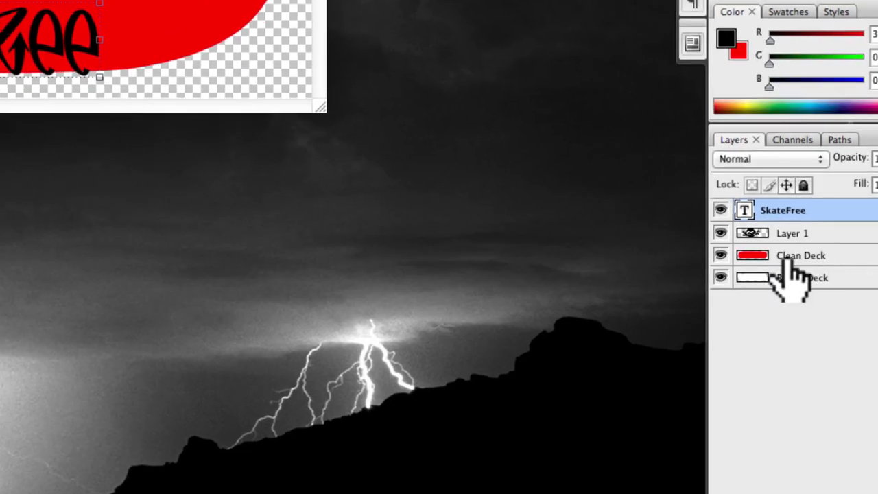
Make Clean Deck the active layer and toggle its visibility to check that it holds the red deck shape.
{"action": "left_click", "coordinate": [796, 259]}
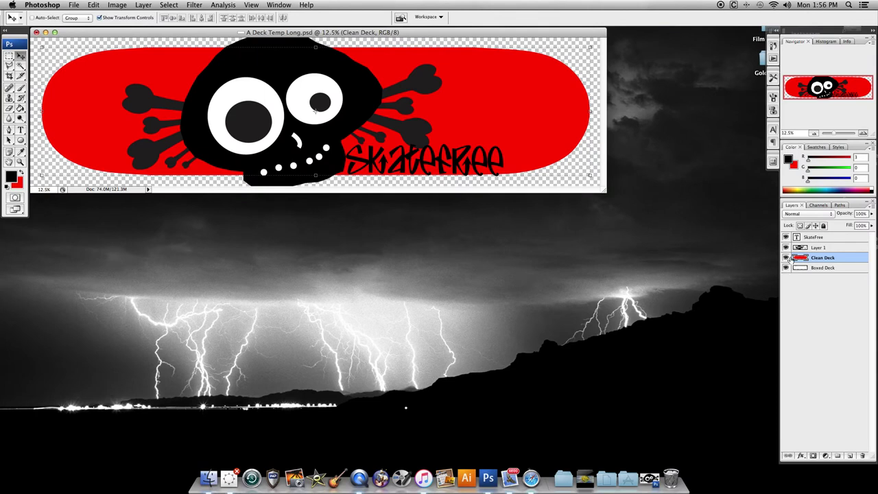
{"action": "left_click", "coordinate": [785, 257]}
{"action": "left_click", "coordinate": [786, 258]}
{"action": "left_click", "coordinate": [786, 257]}
{"action": "left_click", "coordinate": [786, 257]}
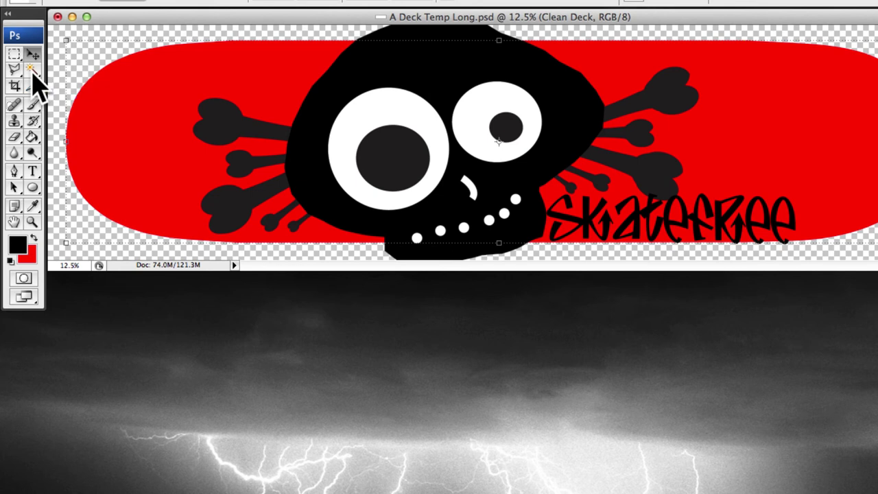
Select the red deck shape with the Magic Wand tool and invert the selection to cover the area outside the deck.
{"action": "left_click", "coordinate": [33, 72]}
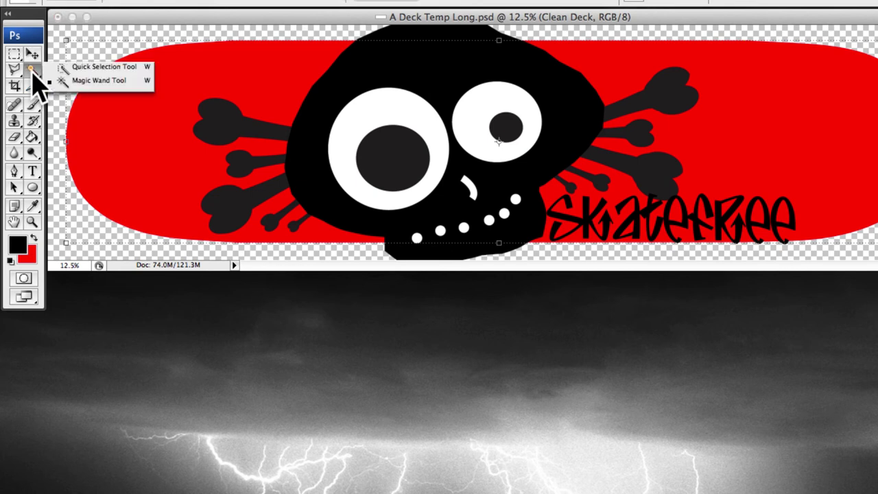
{"action": "left_click", "coordinate": [102, 81]}
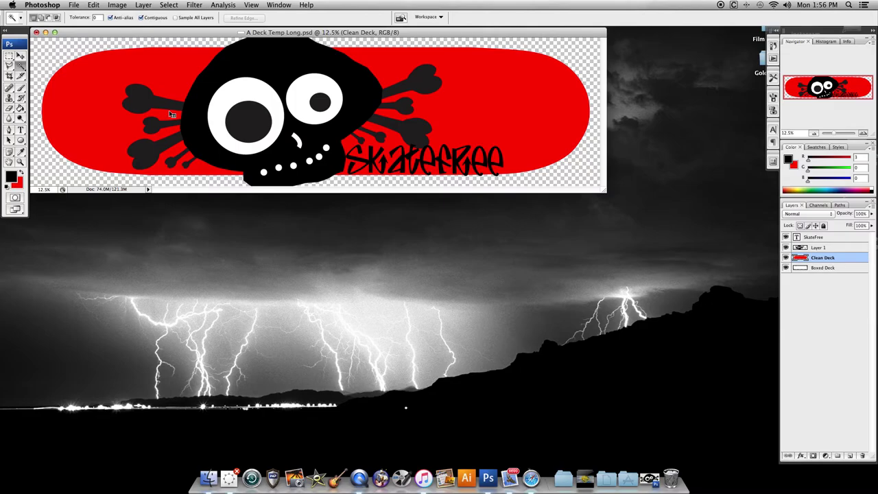
{"action": "left_click", "coordinate": [97, 89]}
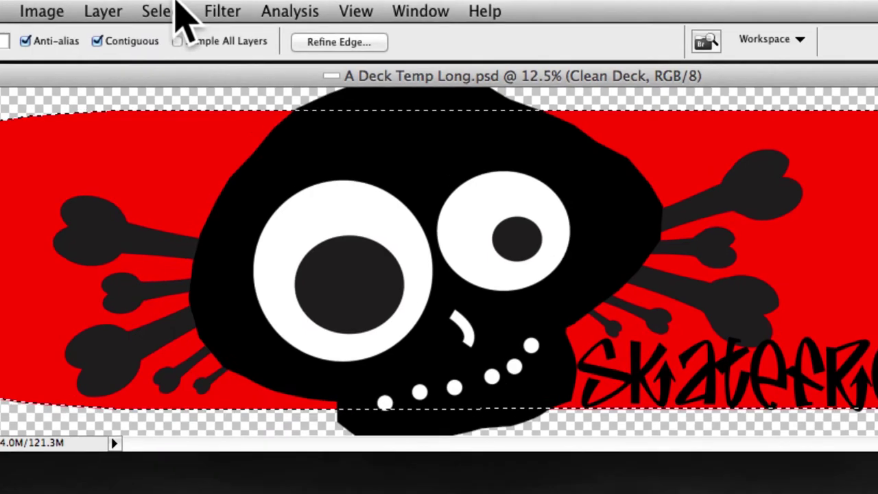
{"action": "left_click", "coordinate": [177, 7]}
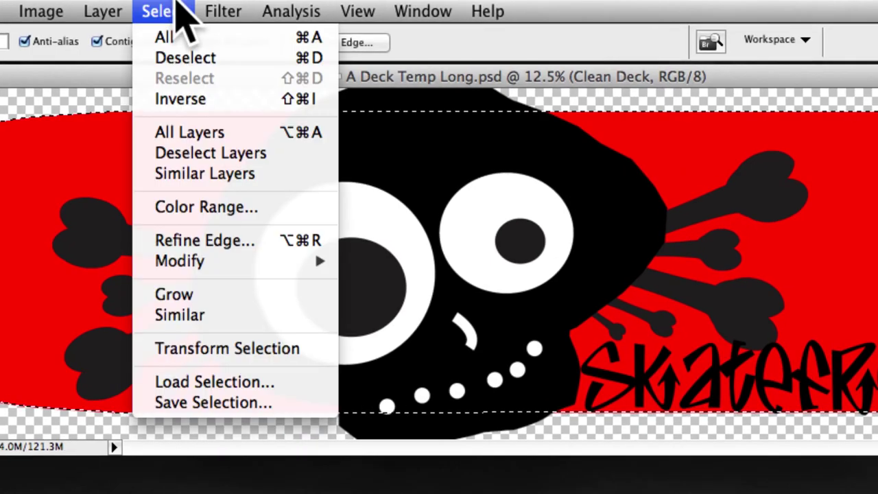
{"action": "left_click", "coordinate": [192, 98]}
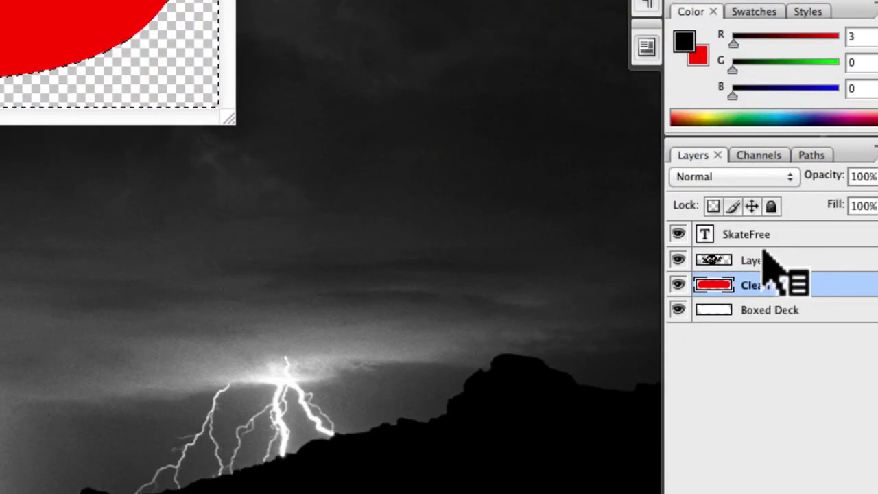
Make Layer 1 active, check it by toggling its visibility, and delete the skull parts outside the deck shape.
{"action": "left_click", "coordinate": [762, 262]}
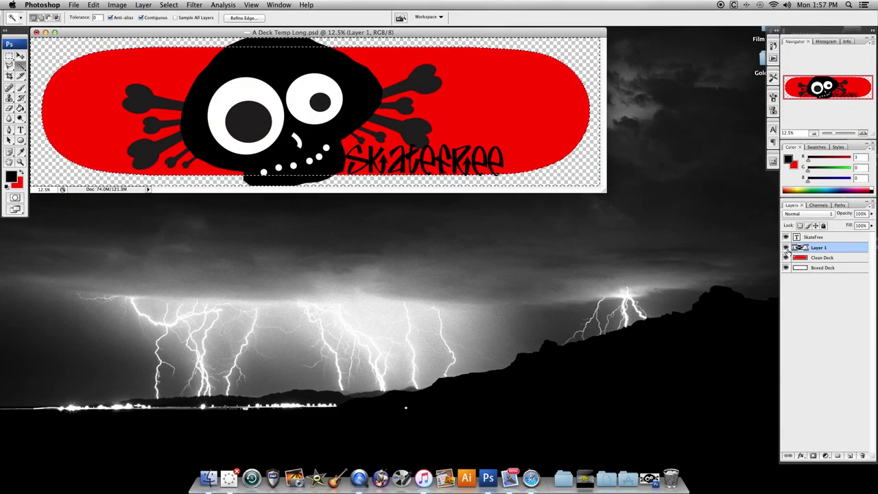
{"action": "left_click", "coordinate": [785, 248]}
{"action": "left_click", "coordinate": [785, 247]}
{"action": "left_click", "coordinate": [785, 248]}
{"action": "left_click", "coordinate": [786, 248]}
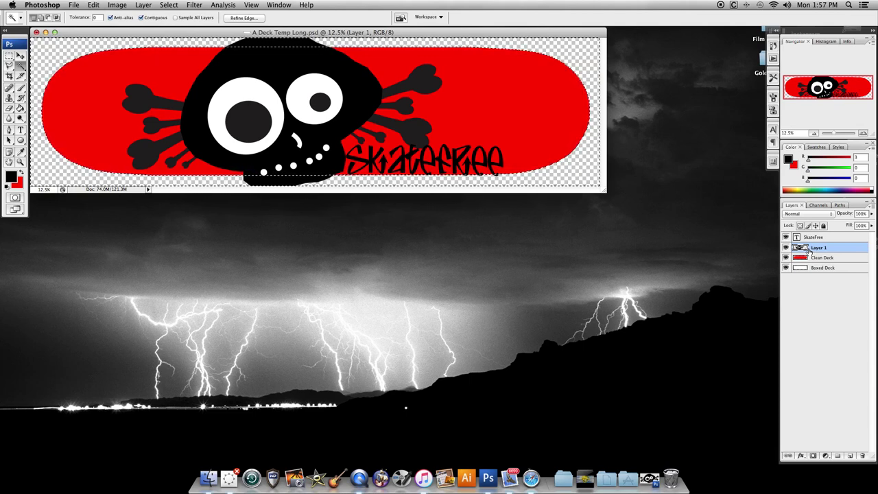
{"action": "key", "text": "BackSpace"}
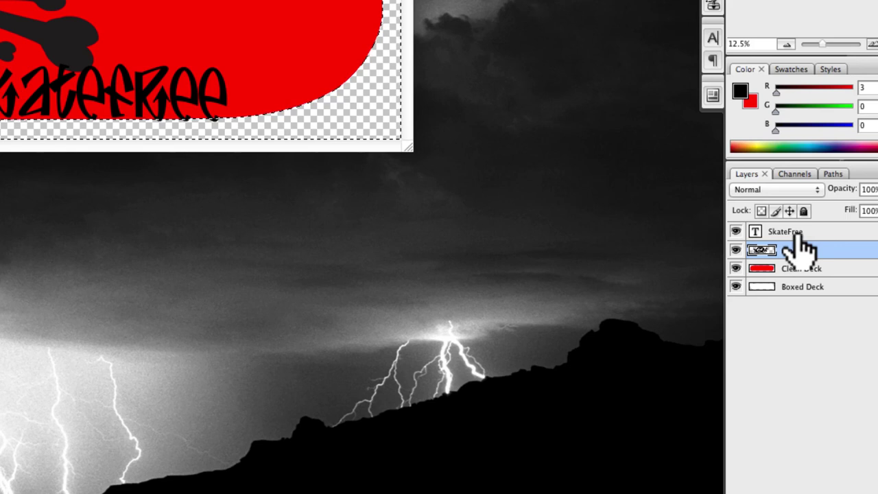
Make the SkateFree type layer active and try to delete the lettering that extends past the deck edge.
{"action": "left_click", "coordinate": [798, 235]}
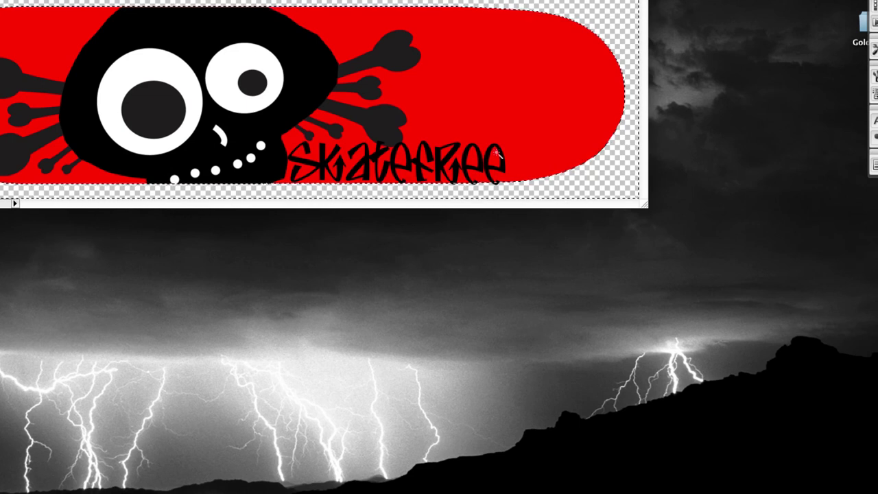
{"action": "left_click", "coordinate": [497, 154]}
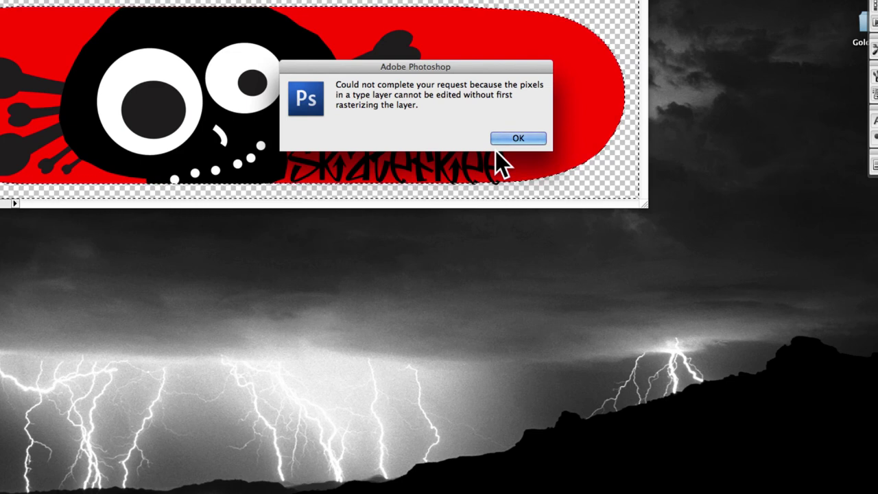
{"action": "key", "text": "Return"}
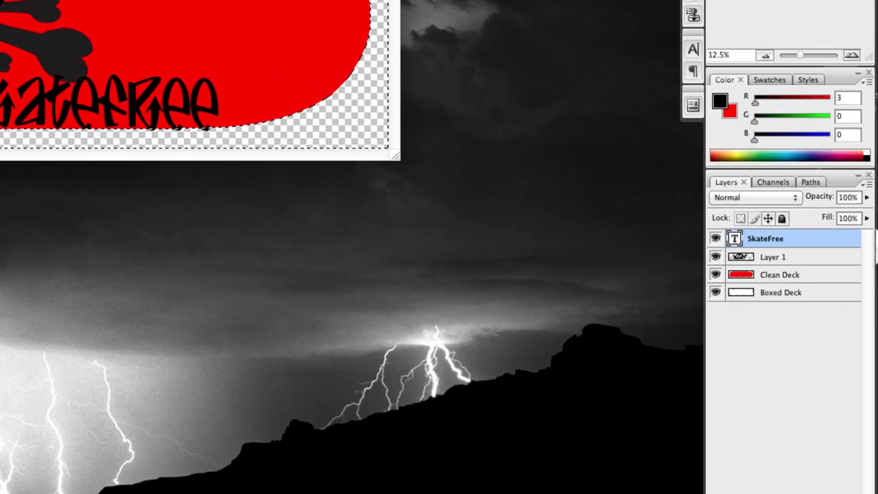
Toggle the SkateFree layer's visibility to check it and rasterize its type into editable pixels.
{"action": "left_click", "coordinate": [716, 238]}
{"action": "left_click", "coordinate": [715, 238]}
{"action": "left_click", "coordinate": [715, 238]}
{"action": "left_click", "coordinate": [715, 238]}
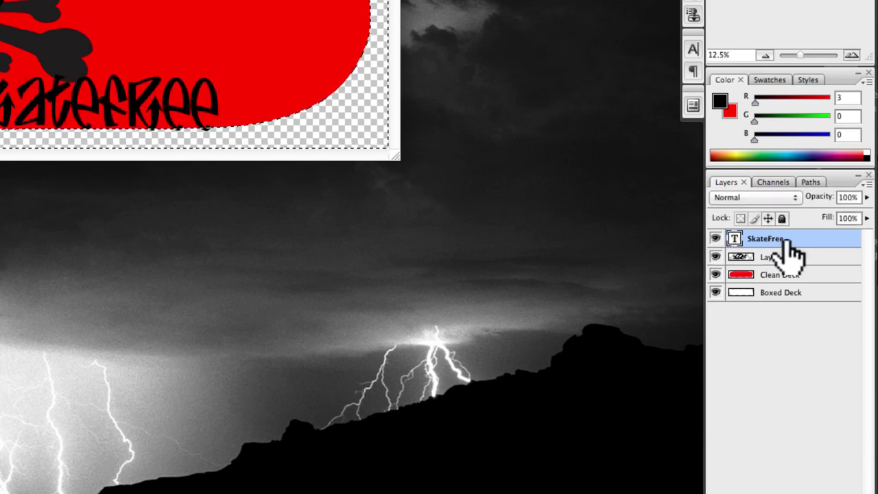
{"action": "left_click", "coordinate": [817, 244], "text": "ctrl"}
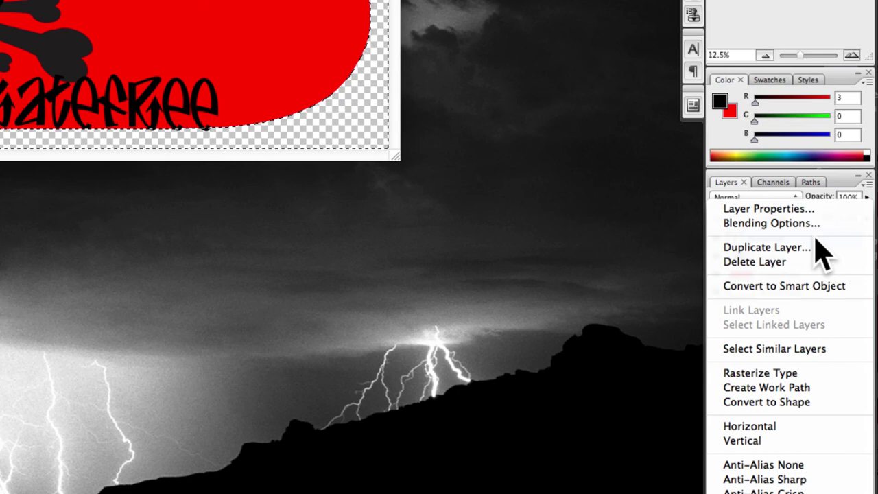
{"action": "left_click", "coordinate": [802, 375]}
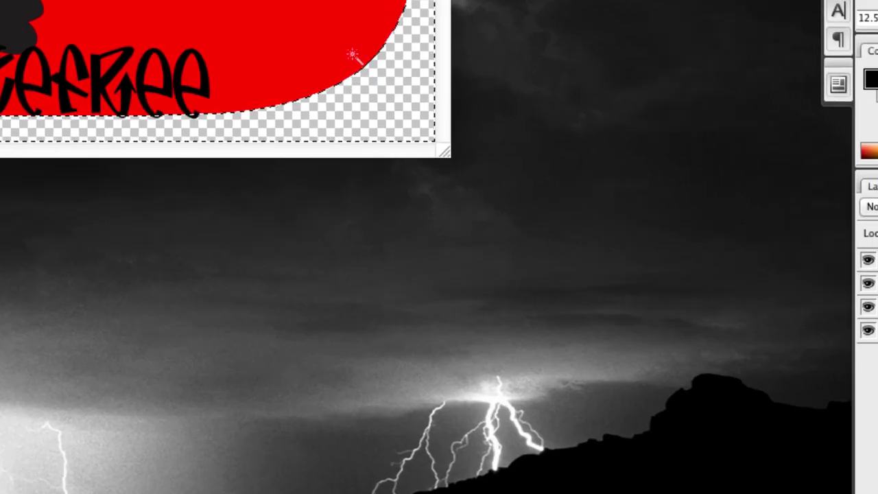
Delete the SkateFree lettering that extends past the deck edge and clear the selection.
{"action": "left_click", "coordinate": [353, 55]}
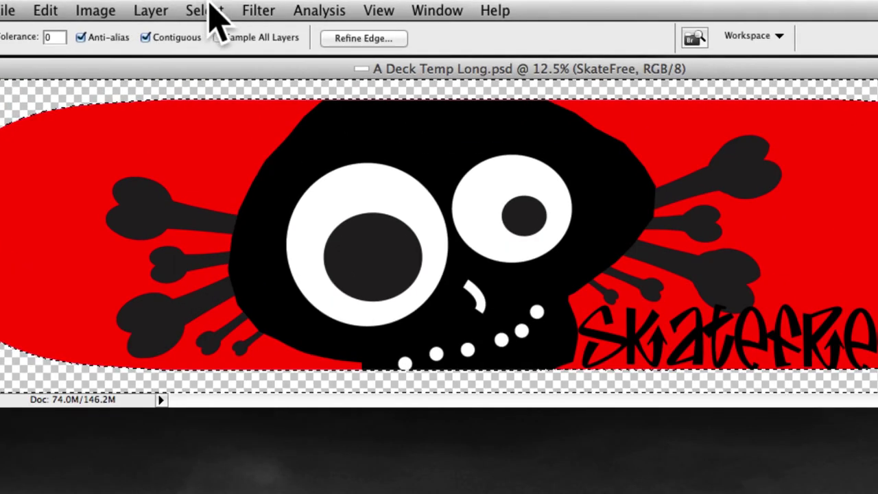
{"action": "left_click", "coordinate": [213, 12]}
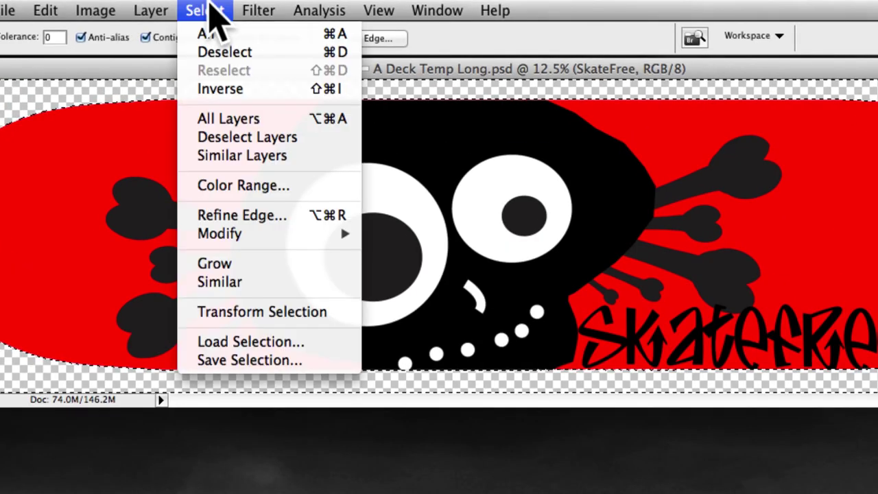
{"action": "left_click", "coordinate": [229, 53]}
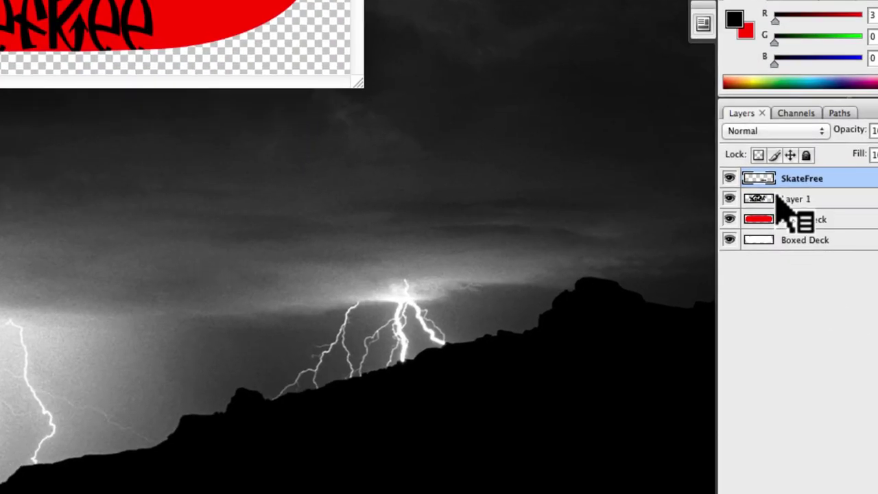
Make Clean Deck the active layer and toggle its visibility to check the deck's background color.
{"action": "left_click", "coordinate": [830, 220]}
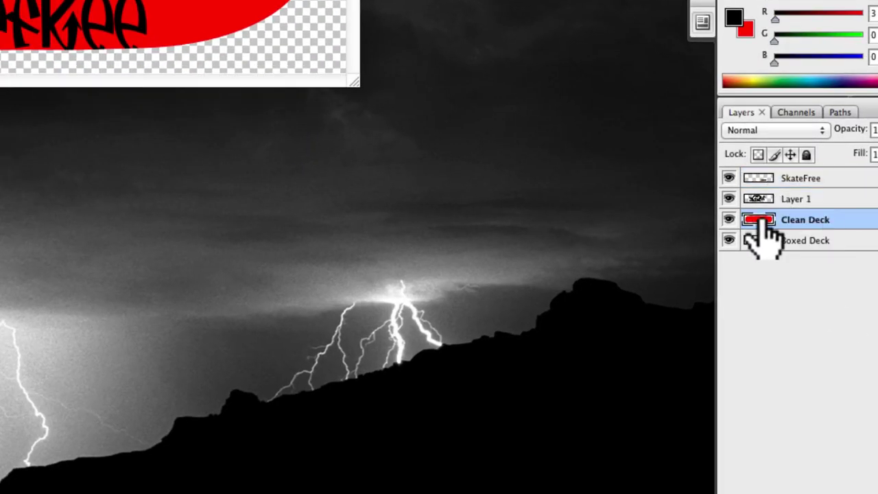
{"action": "left_click", "coordinate": [728, 219]}
{"action": "left_click", "coordinate": [728, 220]}
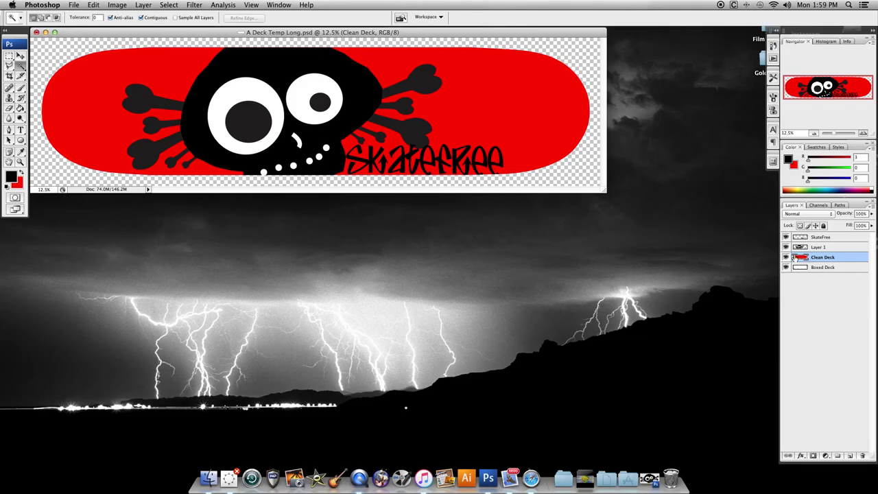
{"action": "left_click", "coordinate": [785, 257]}
{"action": "left_click", "coordinate": [785, 257]}
{"action": "left_click", "coordinate": [785, 257]}
{"action": "left_click", "coordinate": [785, 257]}
{"action": "left_click", "coordinate": [785, 257]}
{"action": "left_click", "coordinate": [785, 257]}
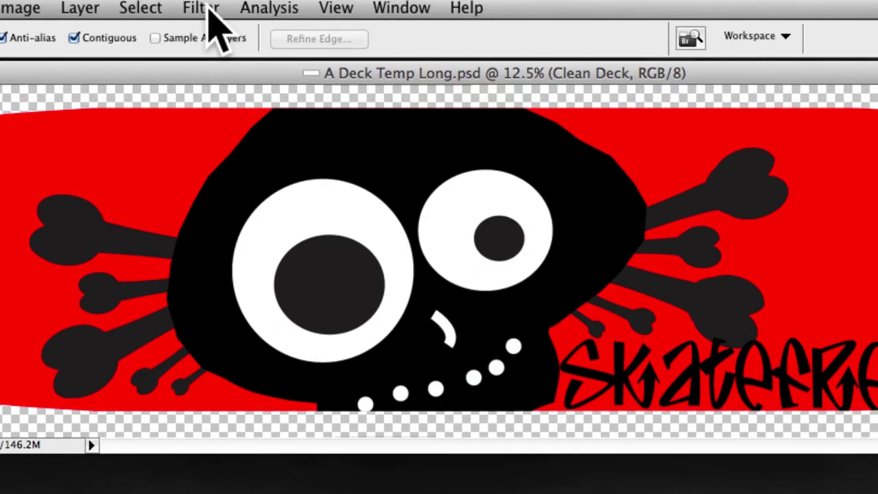
{"action": "left_click", "coordinate": [205, 10]}
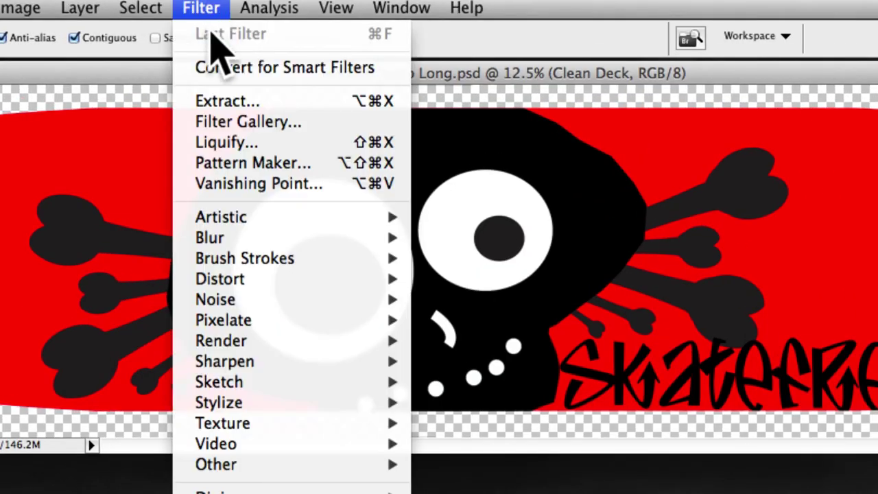
{"action": "mouse_move", "coordinate": [278, 332]}
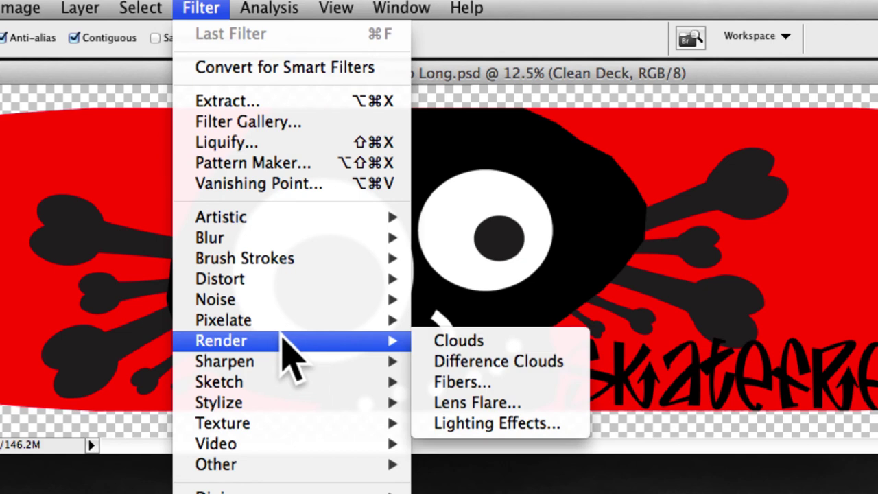
{"action": "left_click", "coordinate": [496, 425]}
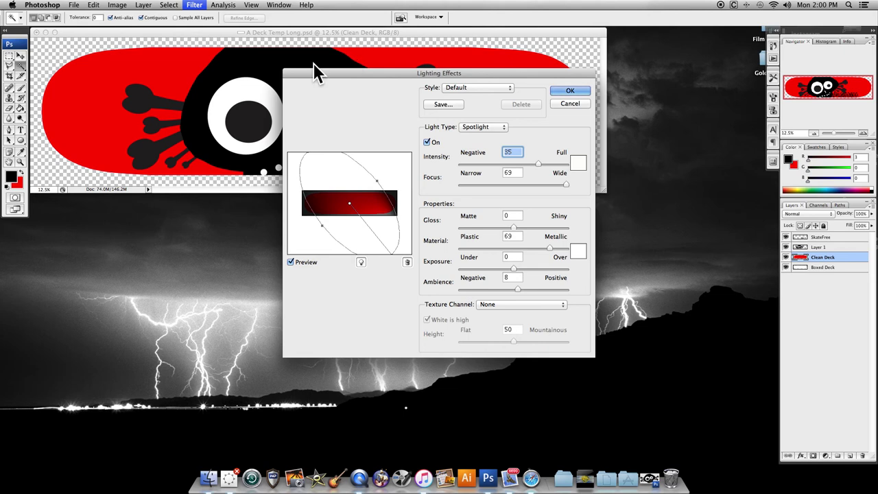
{"action": "left_click", "coordinate": [566, 104]}
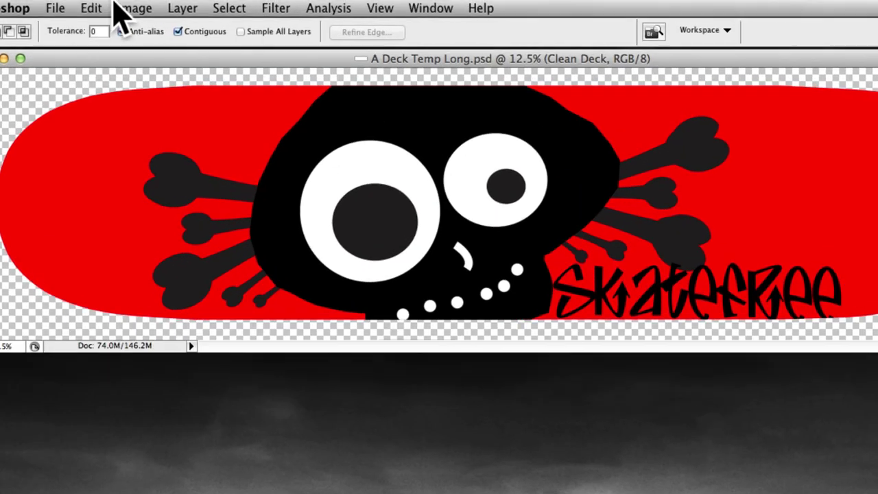
Check the document's color mode for RGB Color with 8 bits per channel.
{"action": "left_click", "coordinate": [136, 9]}
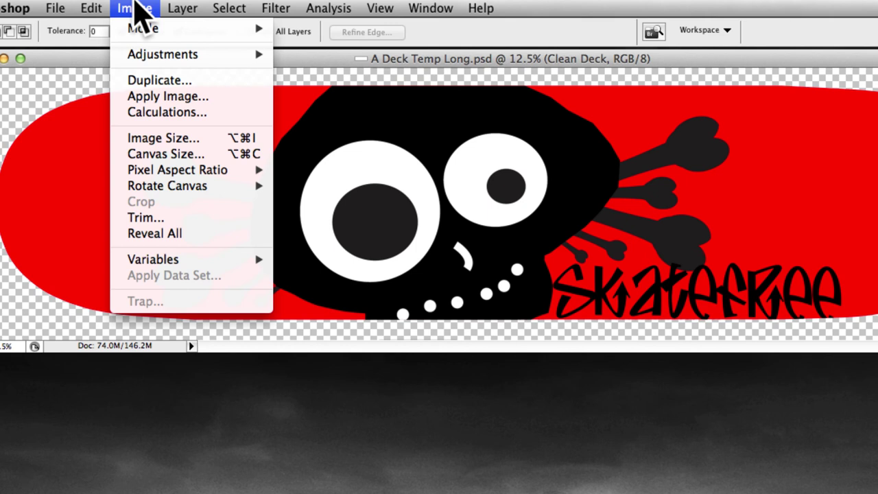
{"action": "mouse_move", "coordinate": [142, 28]}
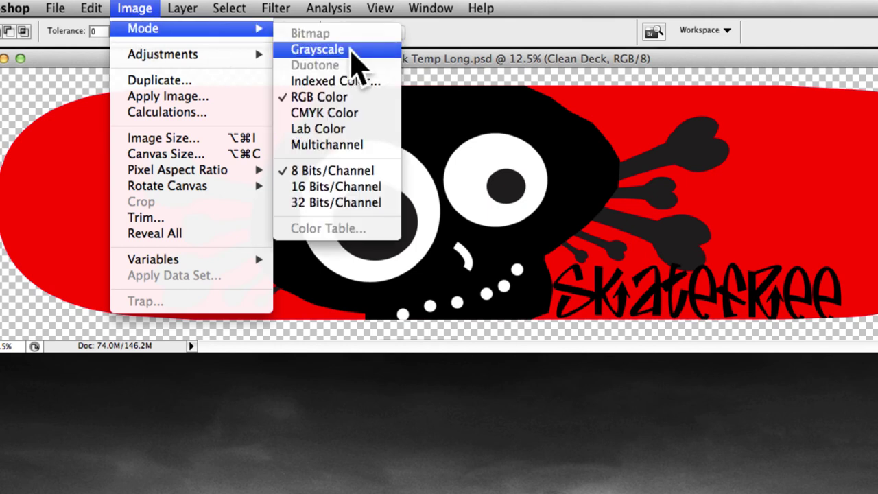
{"action": "left_click", "coordinate": [375, 110]}
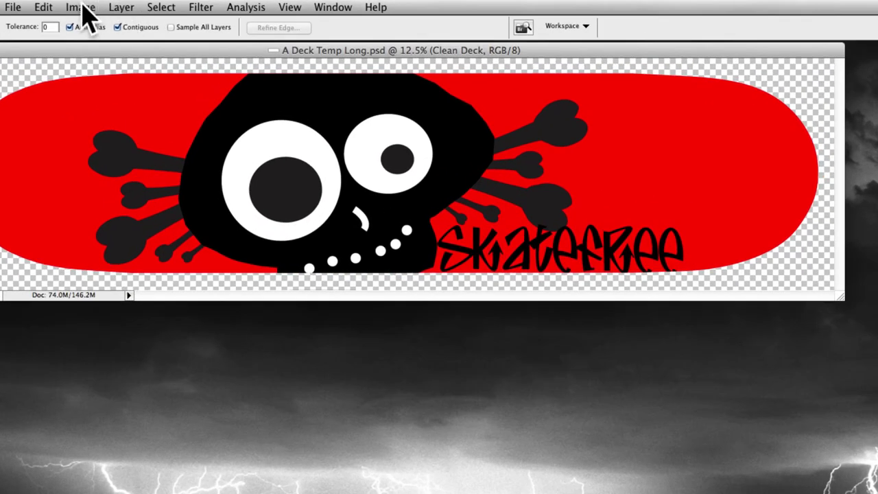
{"action": "left_click", "coordinate": [86, 6]}
{"action": "mouse_move", "coordinate": [87, 23]}
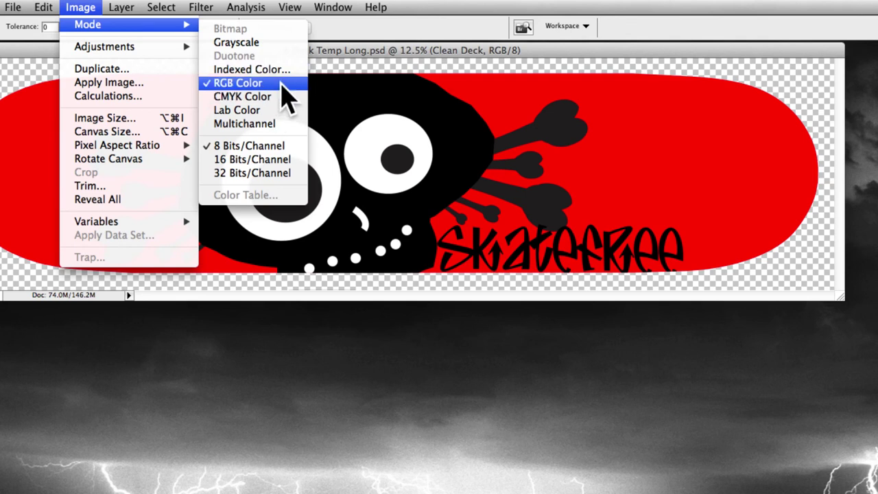
{"action": "left_click", "coordinate": [376, 91]}
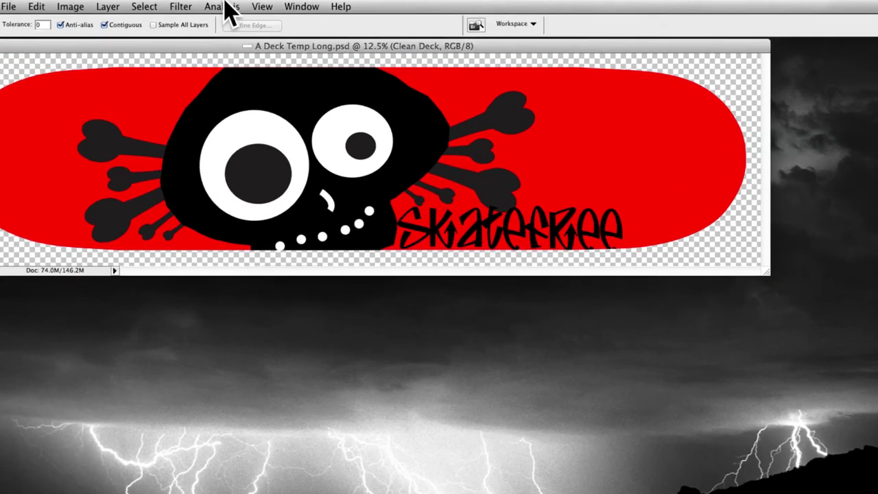
Apply the Lighting Effects filter with the Perfect For Decks style to the Clean Deck layer and undo it.
{"action": "left_click", "coordinate": [181, 7]}
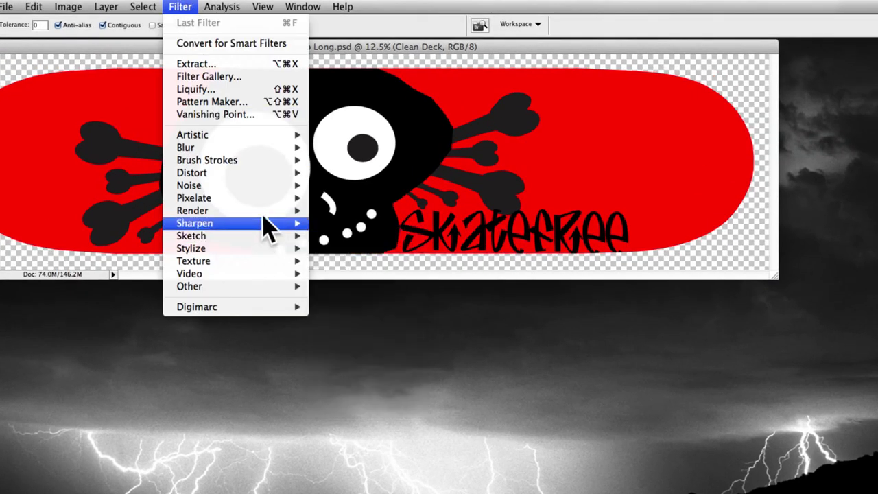
{"action": "mouse_move", "coordinate": [267, 210]}
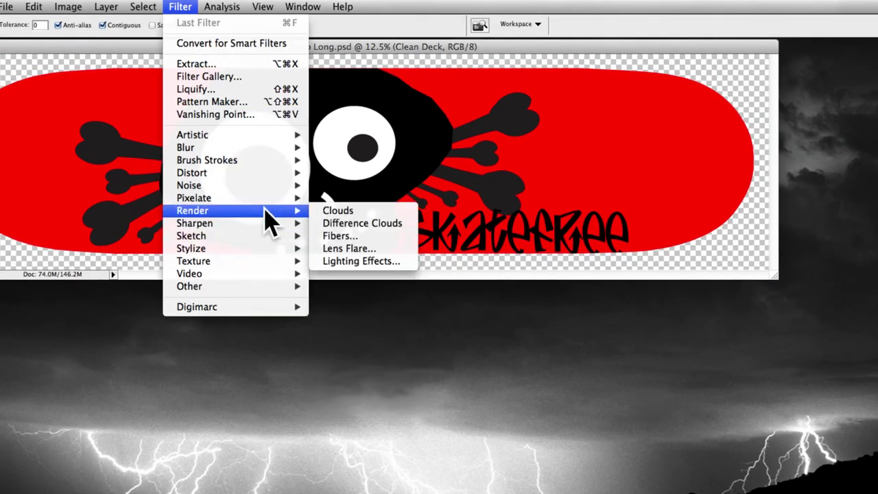
{"action": "left_click", "coordinate": [382, 263]}
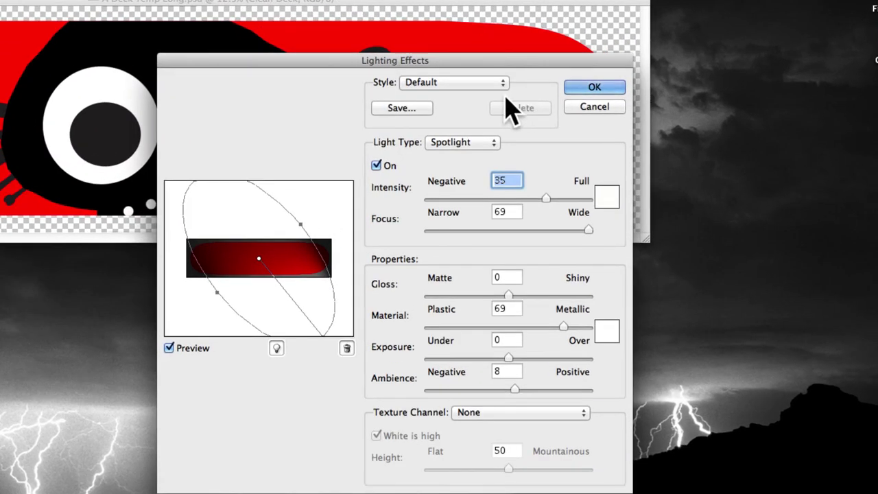
{"action": "left_click", "coordinate": [500, 83]}
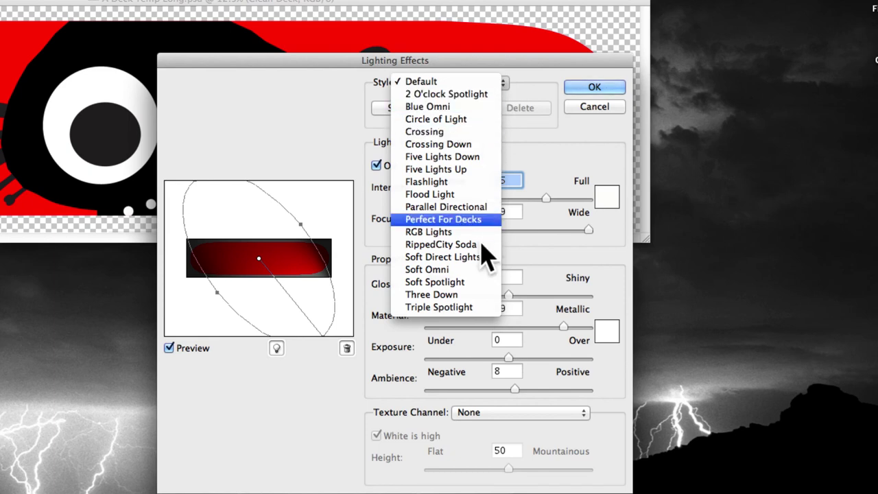
{"action": "left_click", "coordinate": [480, 219]}
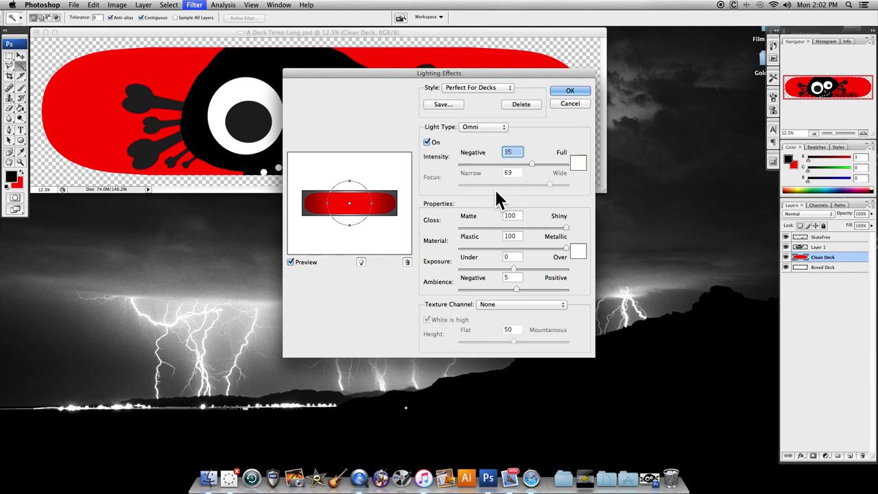
{"action": "key", "text": "Return"}
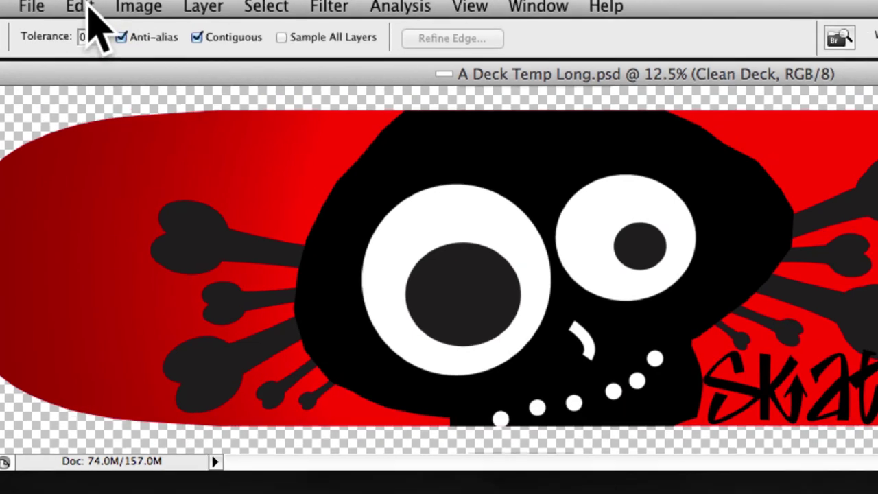
{"action": "left_click", "coordinate": [88, 7]}
{"action": "left_click", "coordinate": [89, 33]}
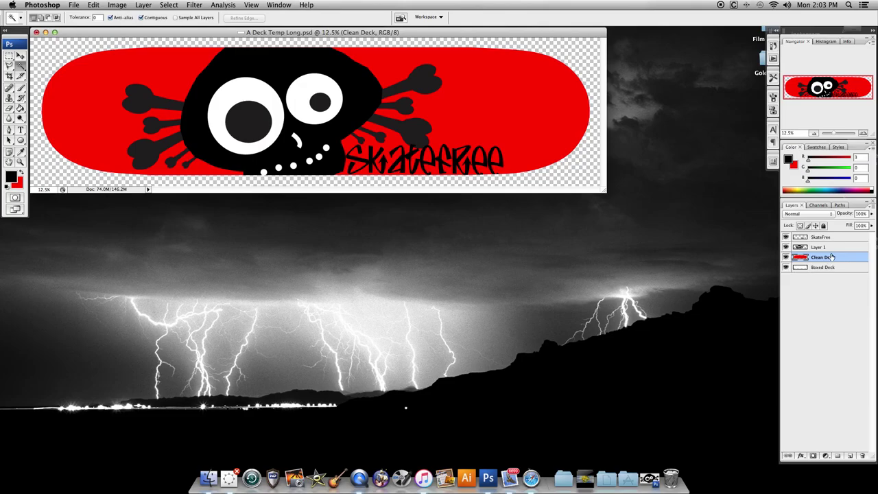
Hide and show the Clean Deck layer to check which part of the artwork it holds.
{"action": "left_click", "coordinate": [786, 257]}
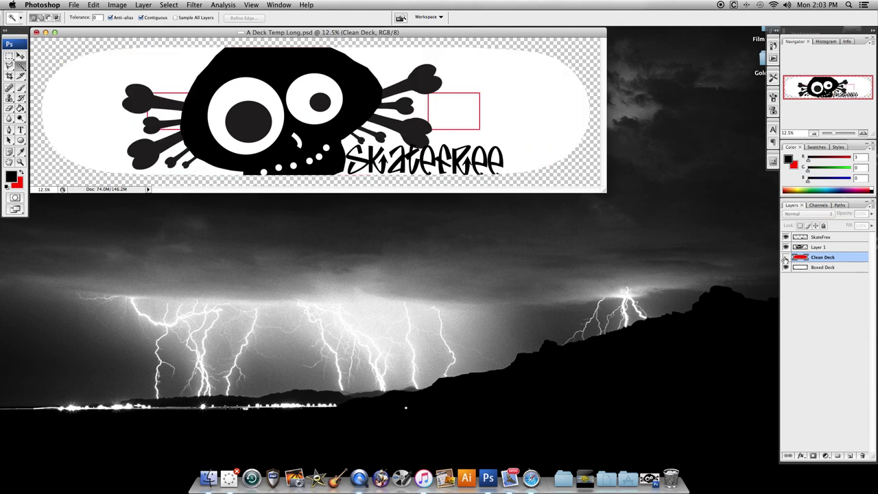
{"action": "left_click", "coordinate": [785, 258]}
{"action": "left_click", "coordinate": [785, 257]}
{"action": "left_click", "coordinate": [785, 257]}
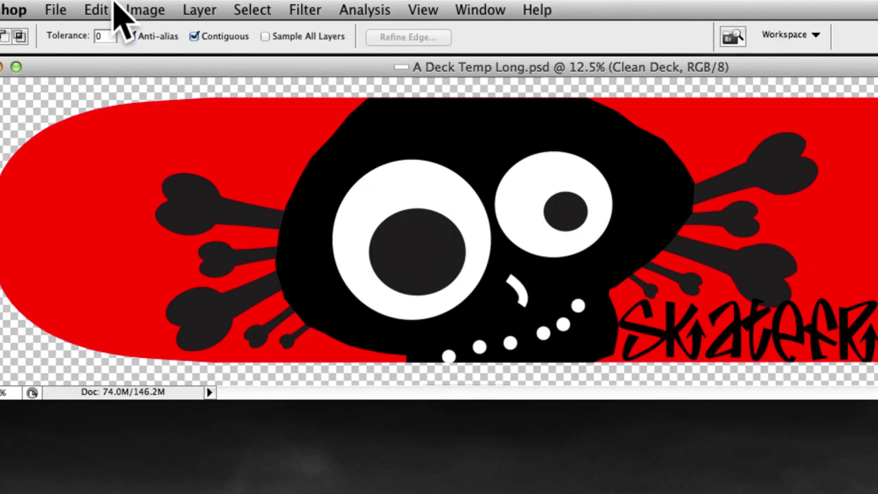
Recolor the Clean Deck layer green with a Hue/Saturation adjustment, using Colorize, hue 96 and saturation 100.
{"action": "left_click", "coordinate": [137, 9]}
{"action": "mouse_move", "coordinate": [173, 60]}
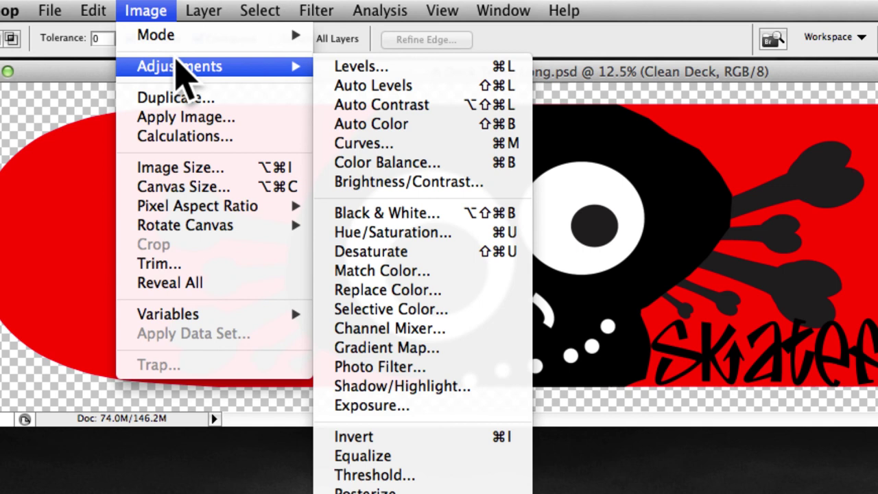
{"action": "left_click", "coordinate": [416, 234]}
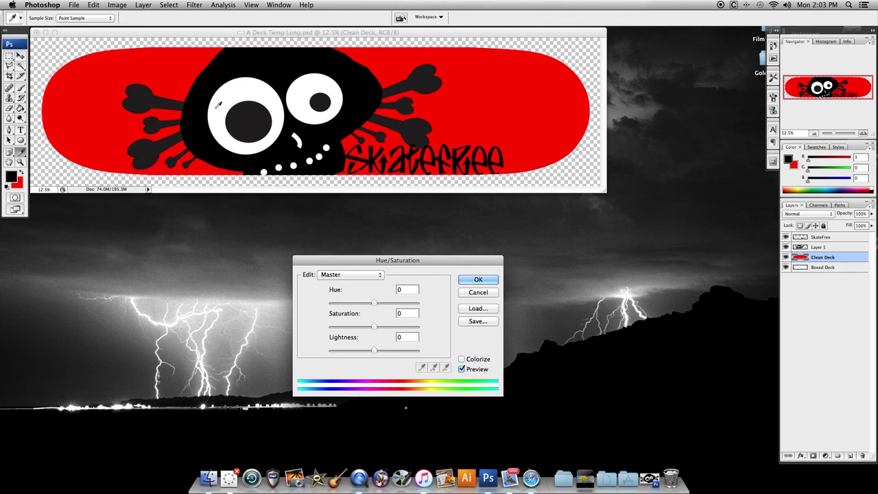
{"action": "left_click_drag", "start_coordinate": [359, 257], "coordinate": [321, 185]}
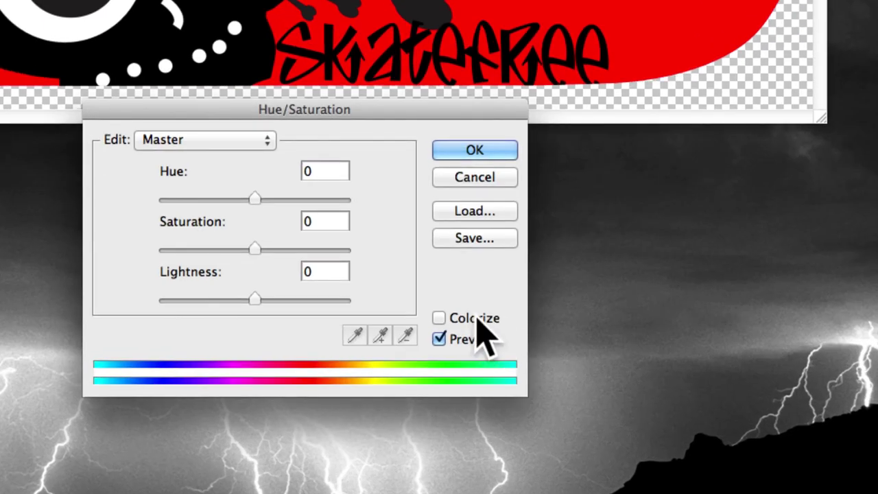
{"action": "left_click", "coordinate": [476, 320]}
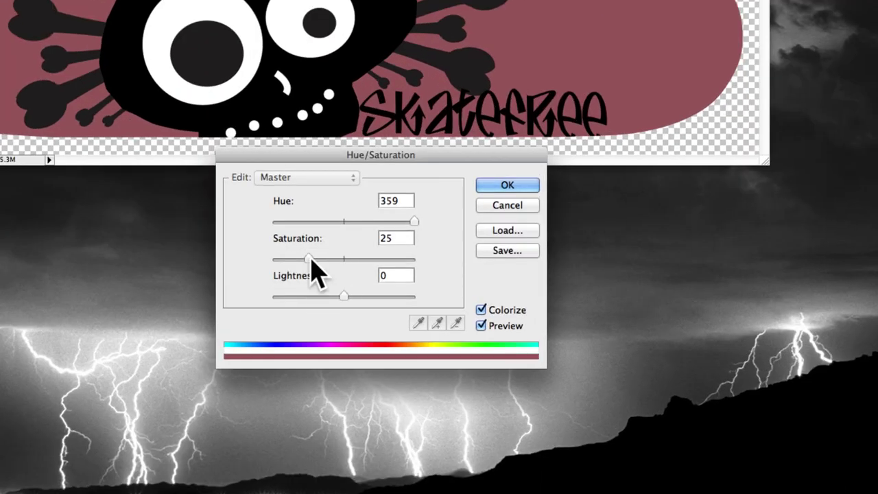
{"action": "left_click_drag", "start_coordinate": [311, 259], "coordinate": [435, 259]}
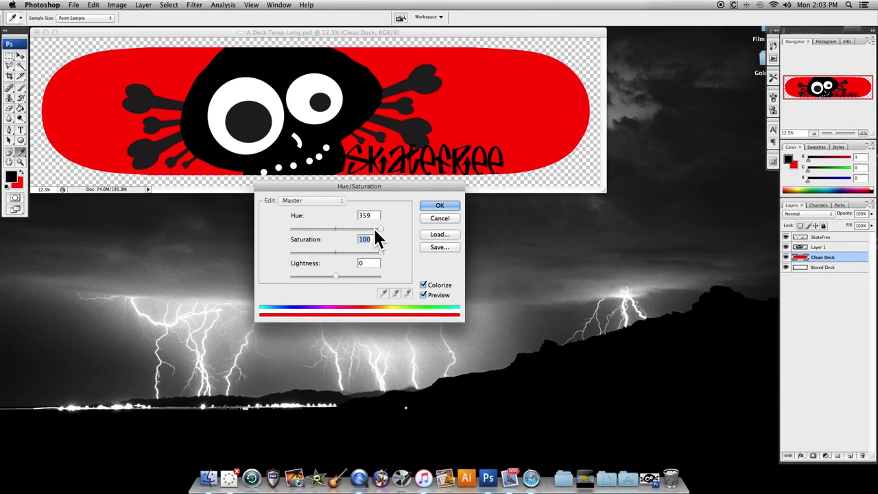
{"action": "left_click_drag", "start_coordinate": [377, 224], "coordinate": [340, 226]}
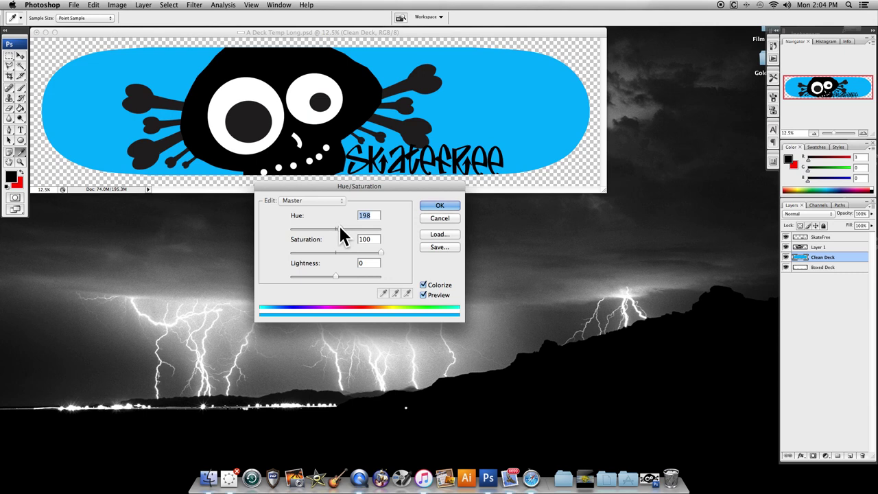
{"action": "left_click_drag", "start_coordinate": [338, 227], "coordinate": [313, 236]}
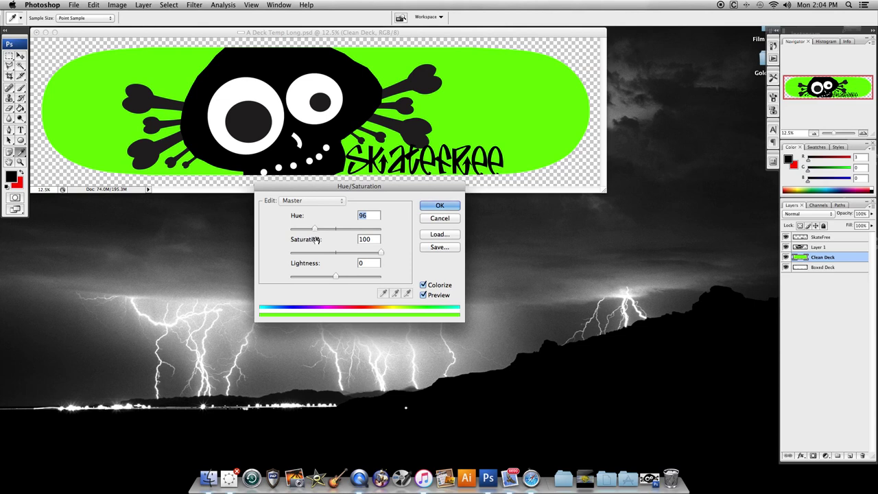
{"action": "left_click", "coordinate": [438, 205]}
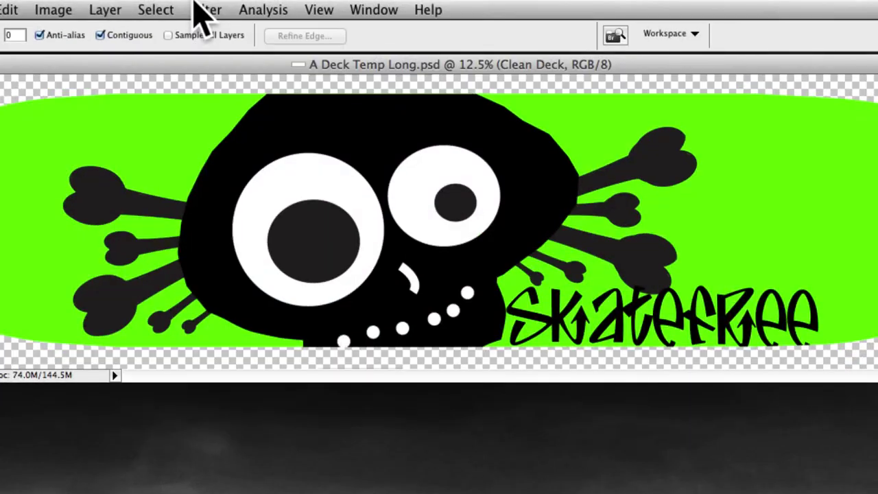
Reapply the last Lighting Effects filter to the Clean Deck layer and undo it.
{"action": "left_click", "coordinate": [197, 9]}
{"action": "mouse_move", "coordinate": [278, 260]}
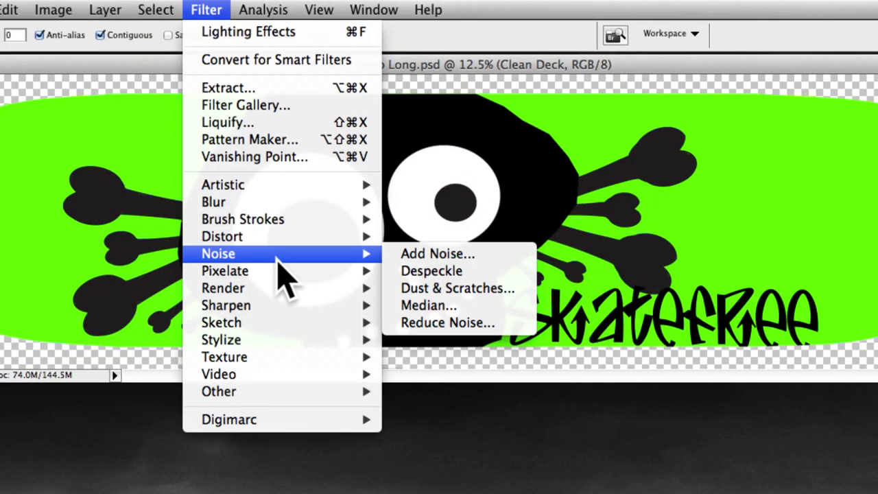
{"action": "mouse_move", "coordinate": [275, 291]}
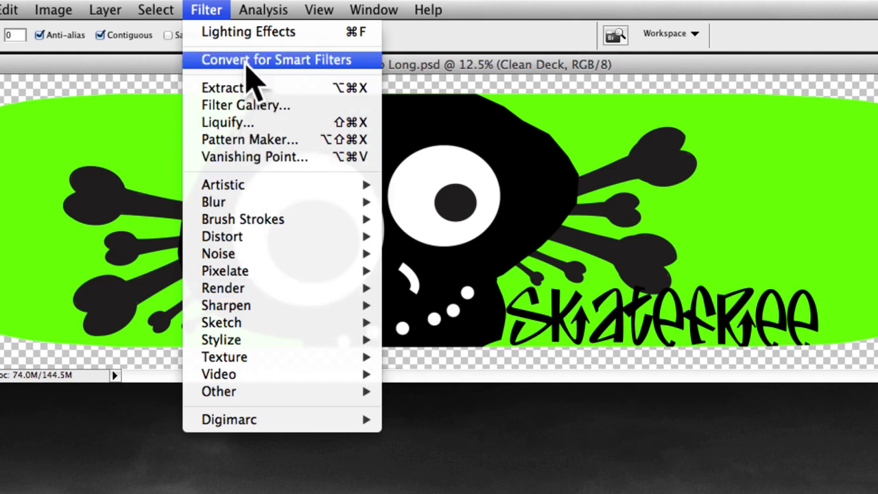
{"action": "left_click", "coordinate": [261, 33]}
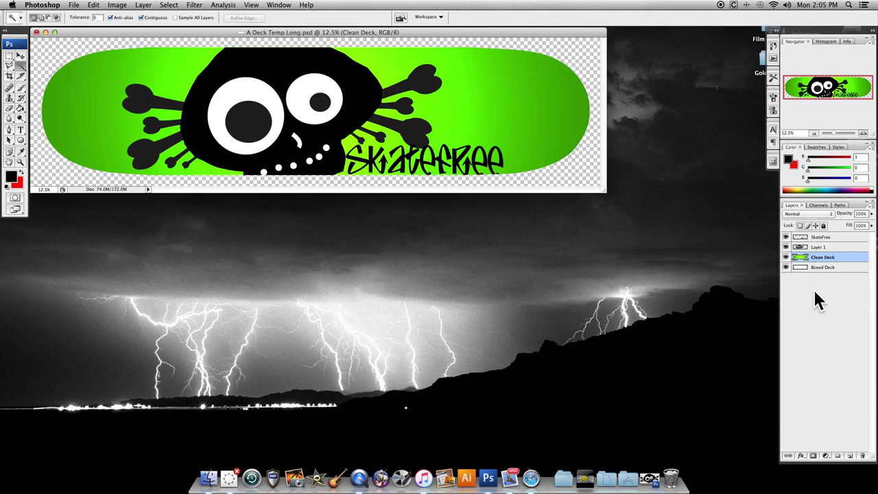
{"action": "left_click", "coordinate": [118, 6]}
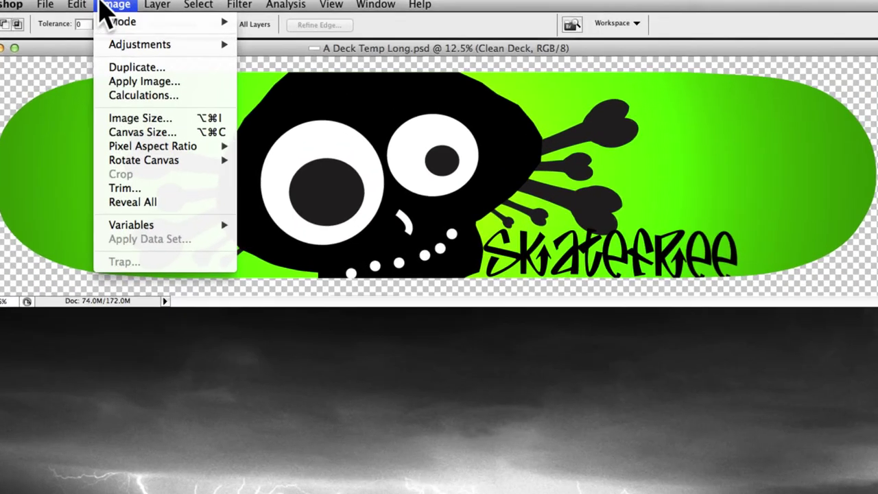
{"action": "mouse_move", "coordinate": [90, 5]}
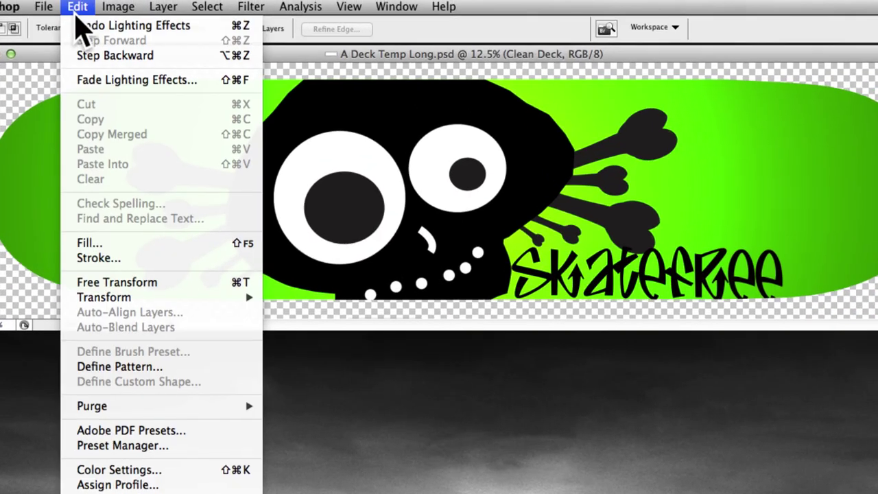
{"action": "left_click", "coordinate": [79, 24]}
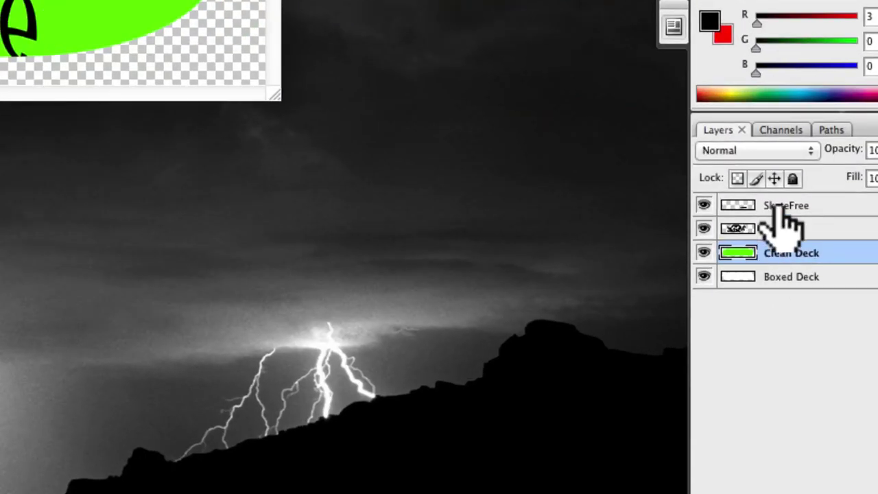
Merge the SkateFree, Layer 1, Clean Deck and Boxed Deck layers into a single layer.
{"action": "left_click", "coordinate": [783, 207]}
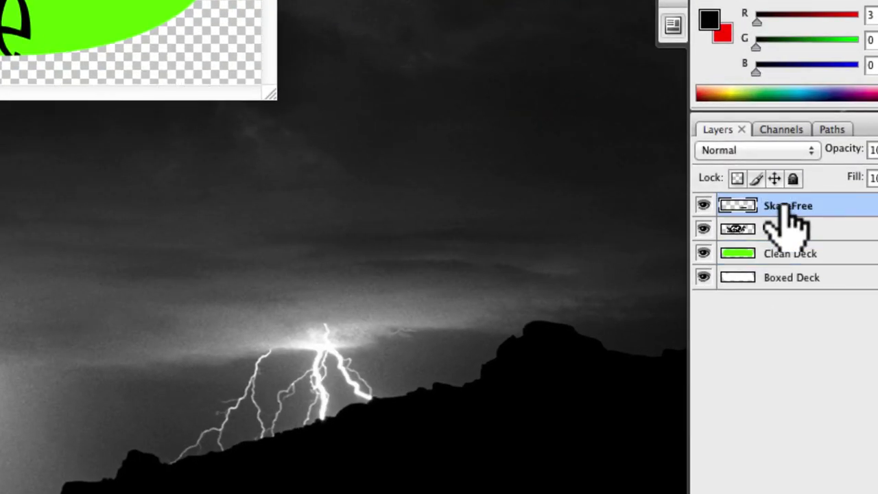
{"action": "left_click", "coordinate": [792, 278], "text": "shift"}
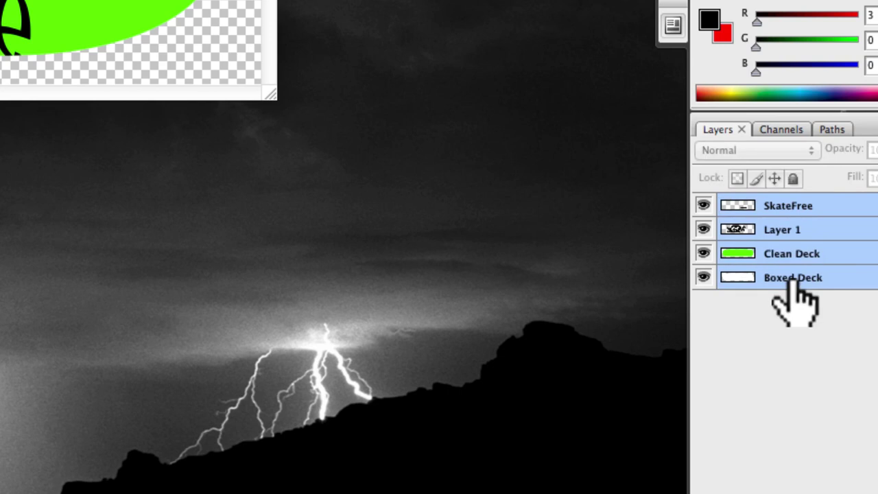
{"action": "left_click", "coordinate": [801, 235], "text": "ctrl"}
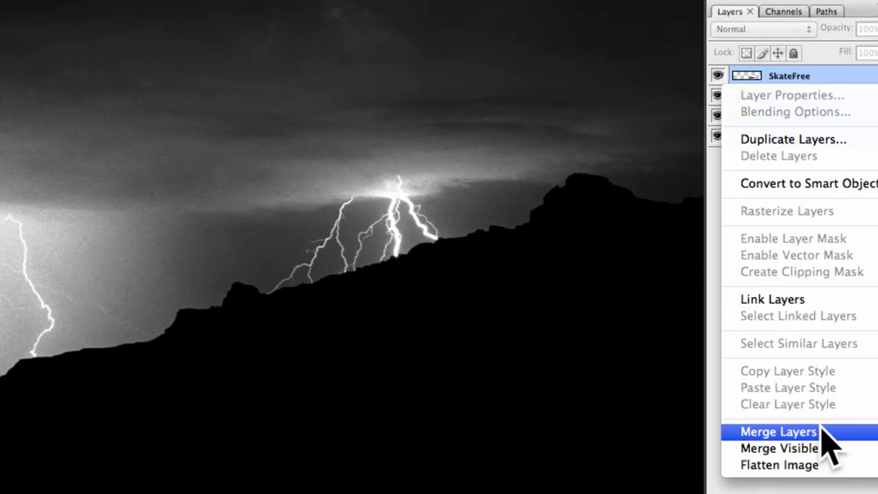
{"action": "left_click", "coordinate": [822, 430]}
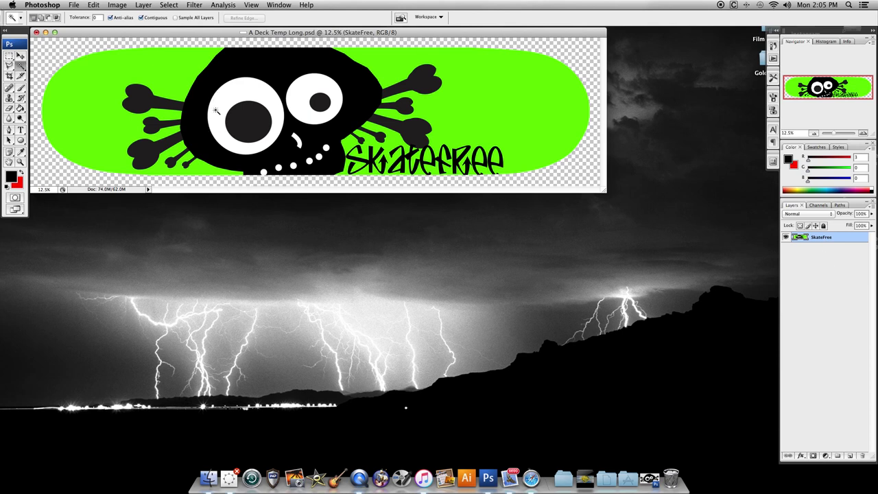
Move the merged deck artwork across the canvas as one piece and undo the move.
{"action": "left_click", "coordinate": [21, 56]}
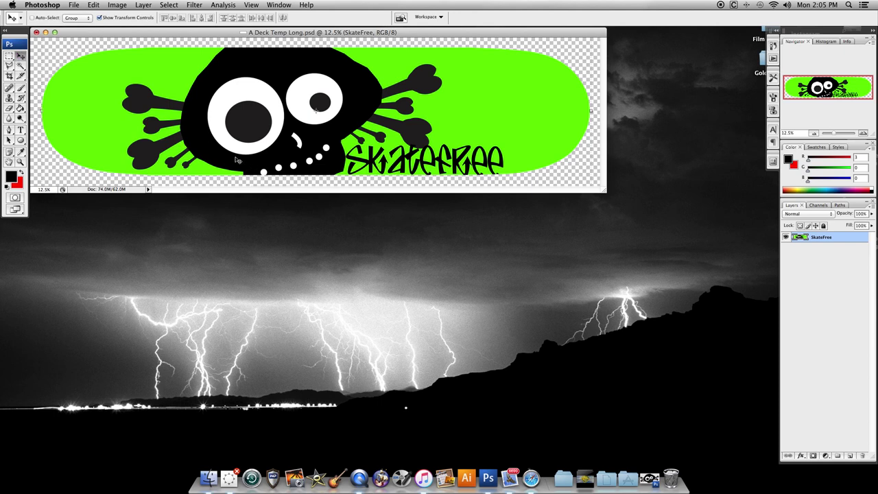
{"action": "left_click_drag", "start_coordinate": [384, 167], "coordinate": [480, 155]}
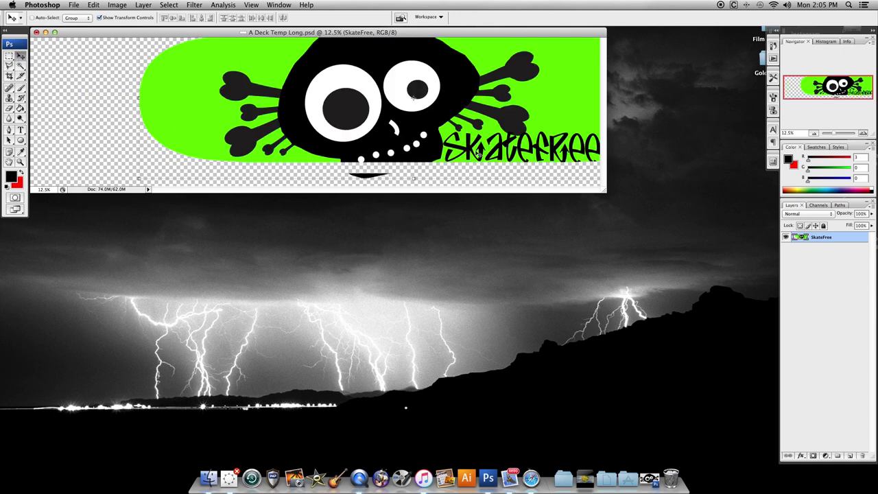
{"action": "key", "text": "super+z"}
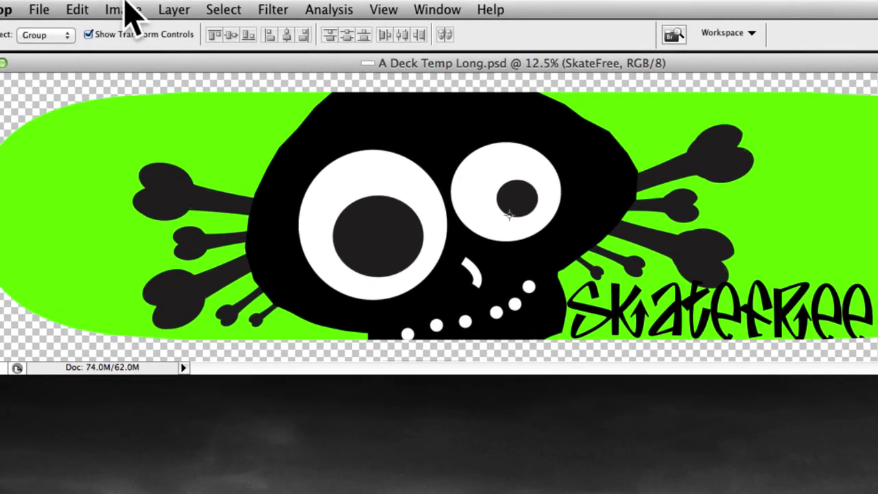
Invert the colors of the merged deck artwork.
{"action": "left_click", "coordinate": [127, 10]}
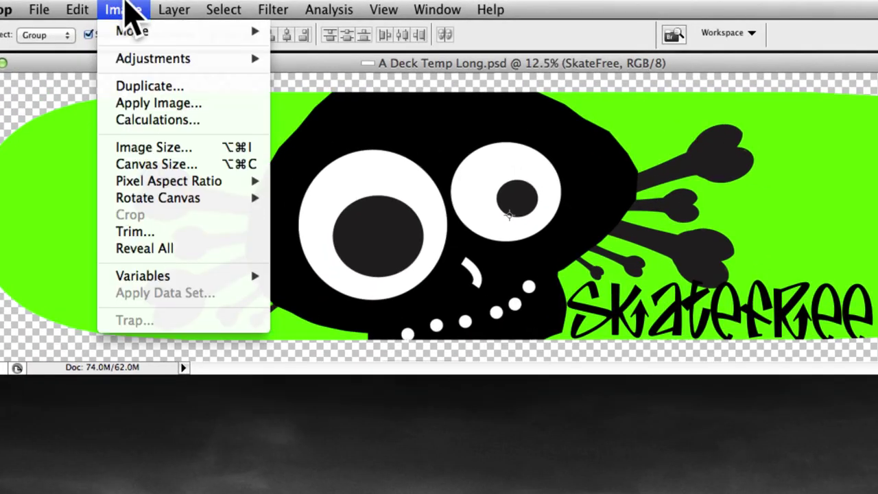
{"action": "mouse_move", "coordinate": [166, 59]}
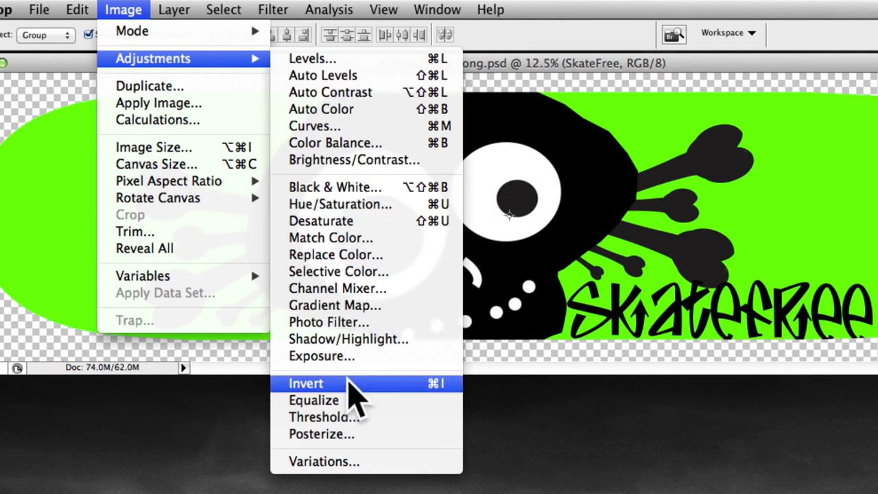
{"action": "left_click", "coordinate": [350, 382]}
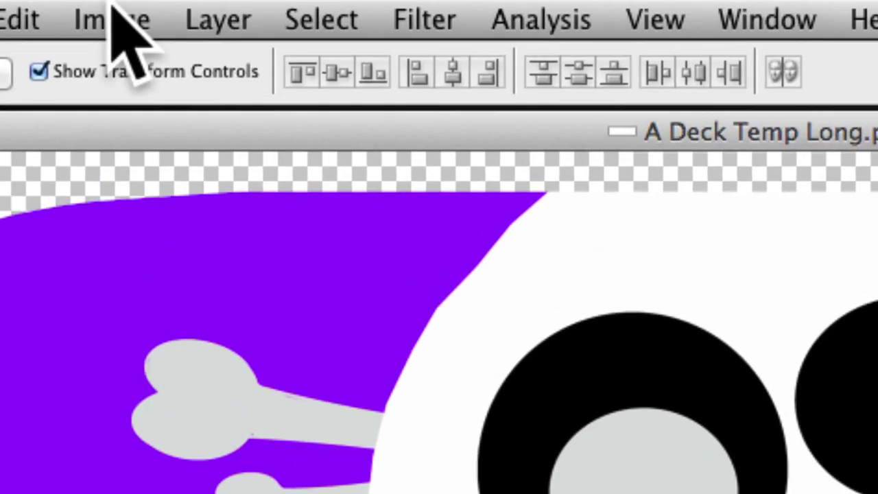
Try a red recolor of the merged artwork with a Hue/Saturation adjustment, using Colorize, hue 0 and saturation 100.
{"action": "left_click", "coordinate": [112, 15]}
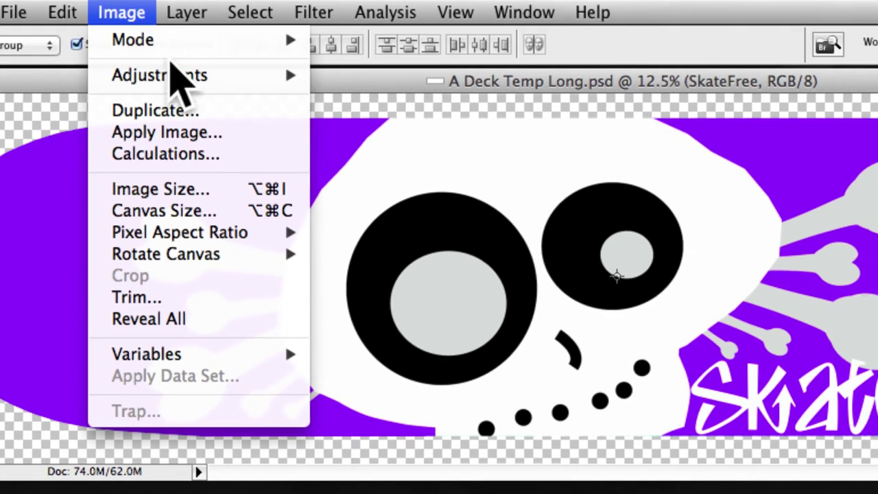
{"action": "mouse_move", "coordinate": [173, 81]}
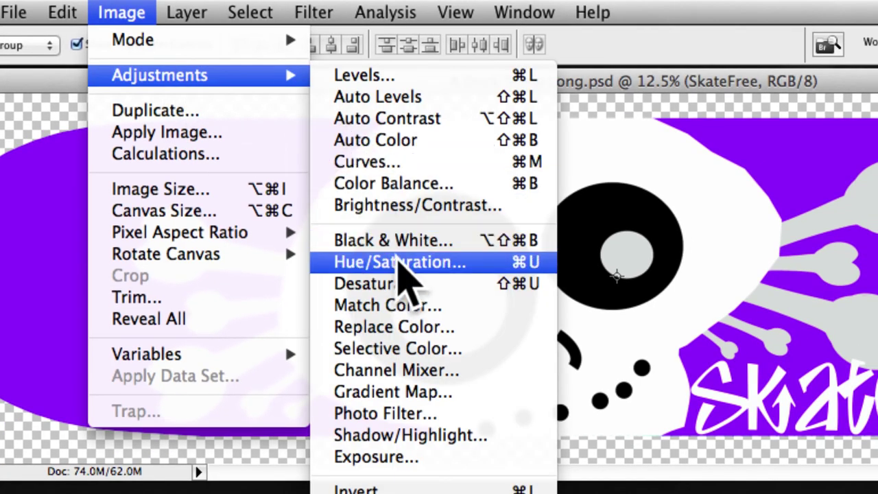
{"action": "left_click", "coordinate": [398, 262]}
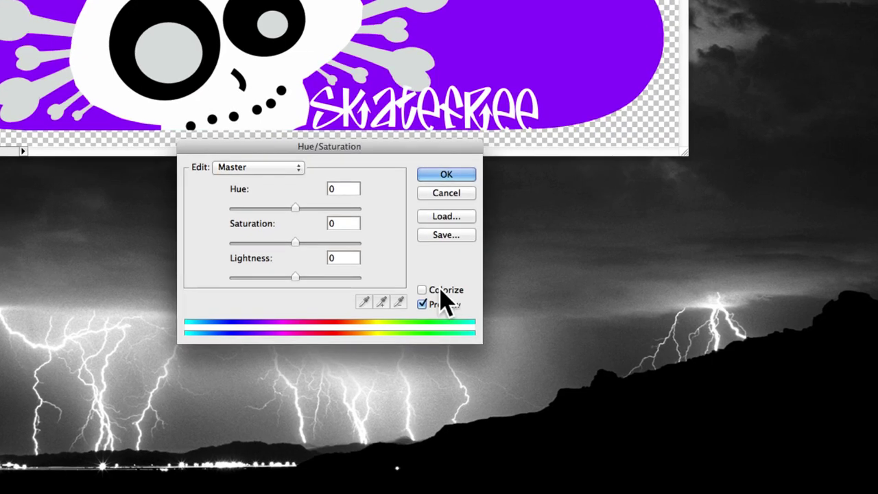
{"action": "left_click", "coordinate": [439, 285]}
{"action": "left_click_drag", "start_coordinate": [273, 241], "coordinate": [408, 247]}
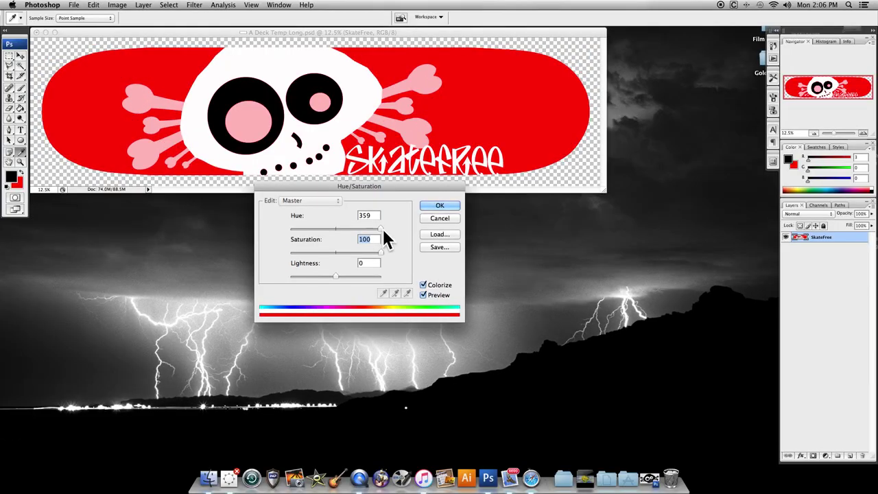
{"action": "left_click_drag", "start_coordinate": [380, 228], "coordinate": [284, 227]}
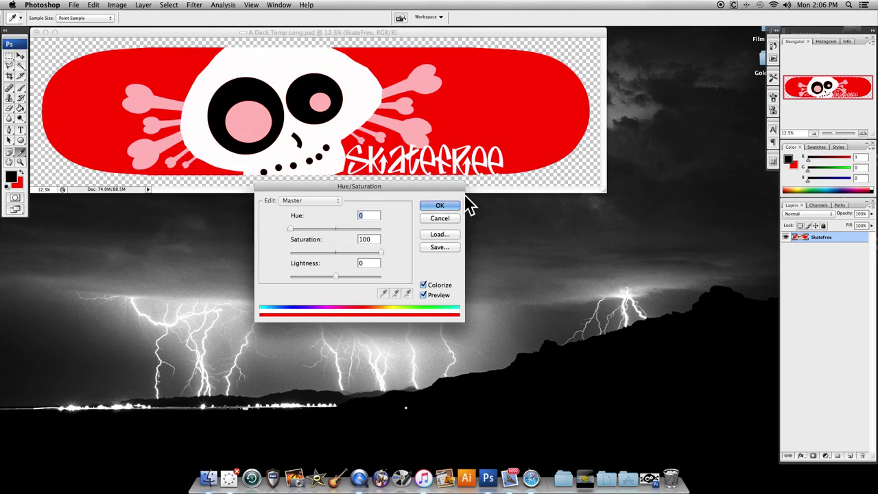
{"action": "left_click", "coordinate": [441, 207]}
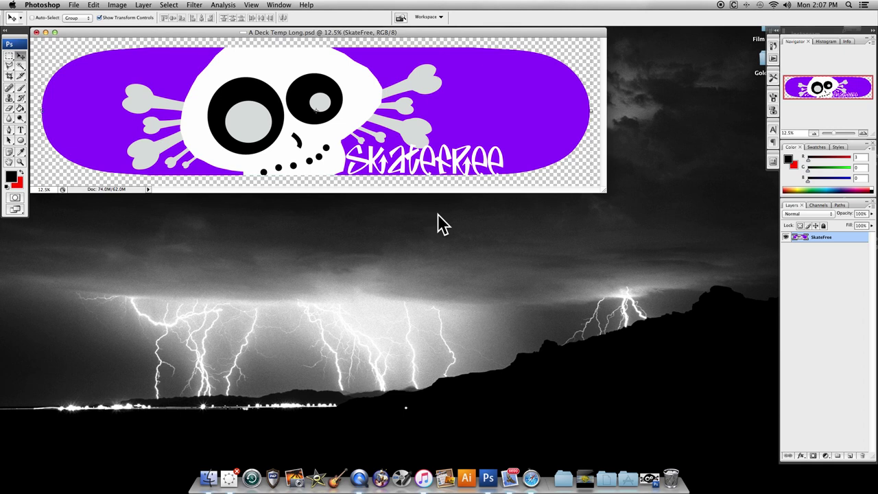
Close the A Deck Temp Long.psd document without saving its changes.
{"action": "left_click", "coordinate": [36, 32]}
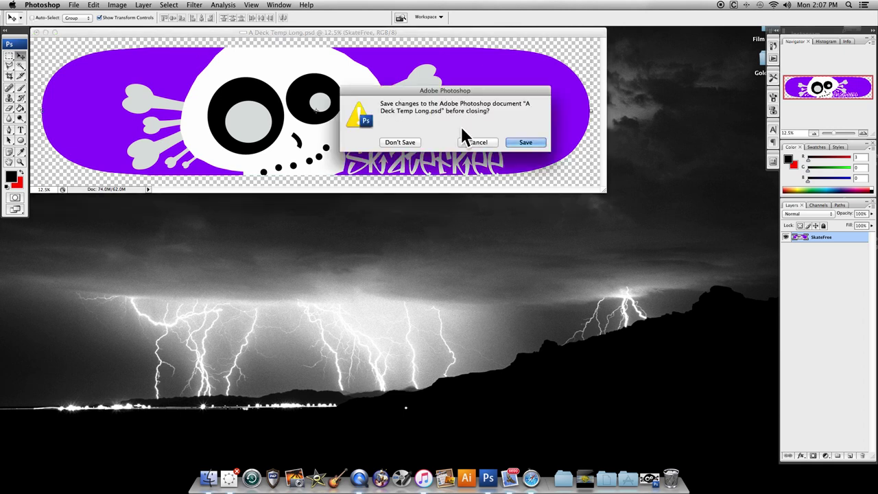
{"action": "left_click", "coordinate": [383, 142]}
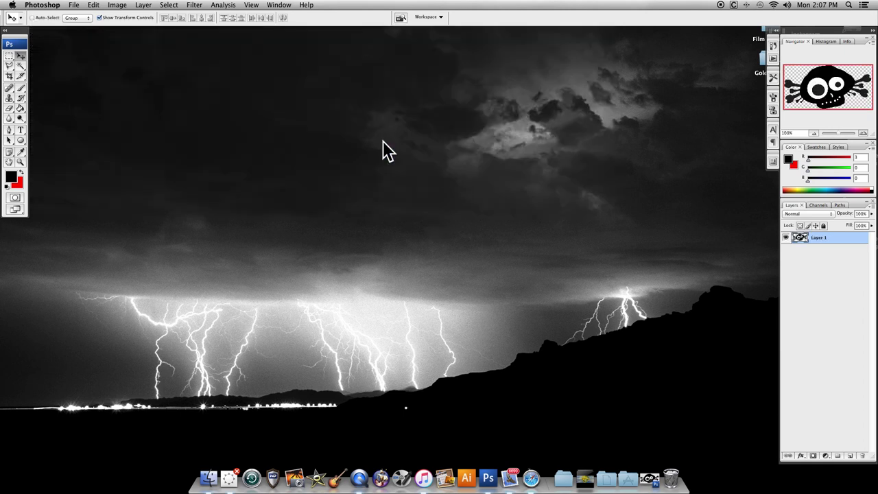
{"action": "left_click", "coordinate": [370, 140]}
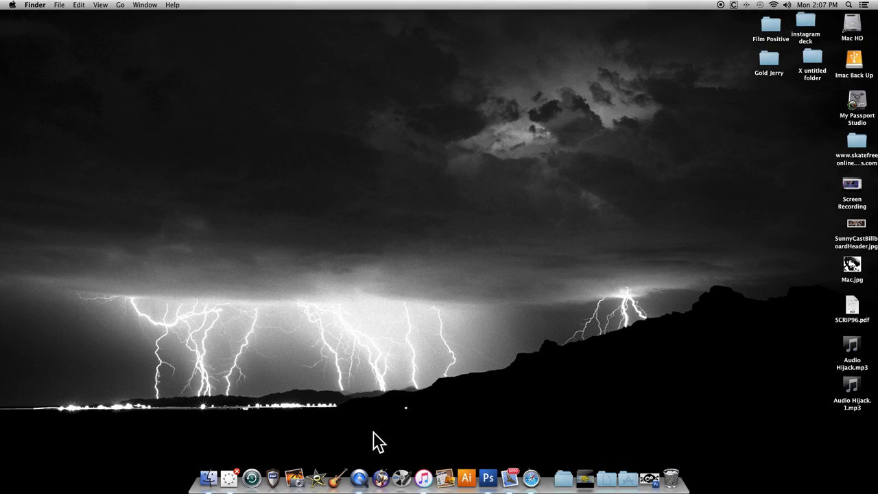
{"action": "left_click", "coordinate": [359, 480]}
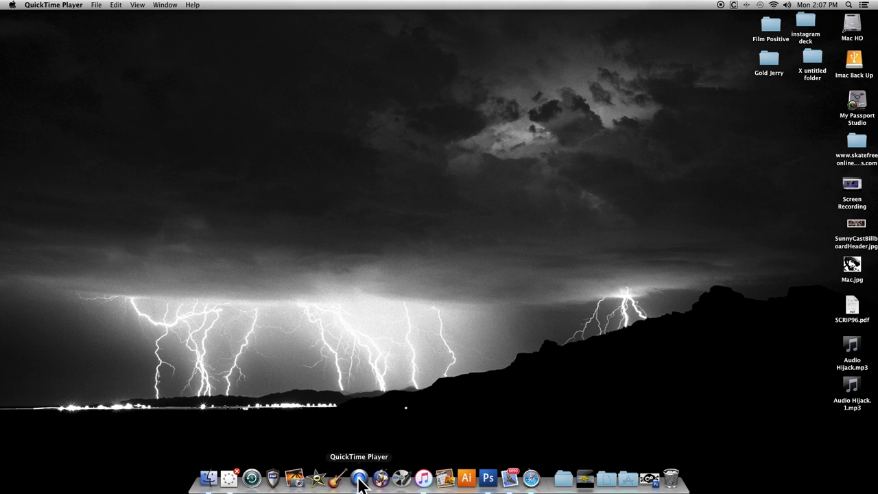